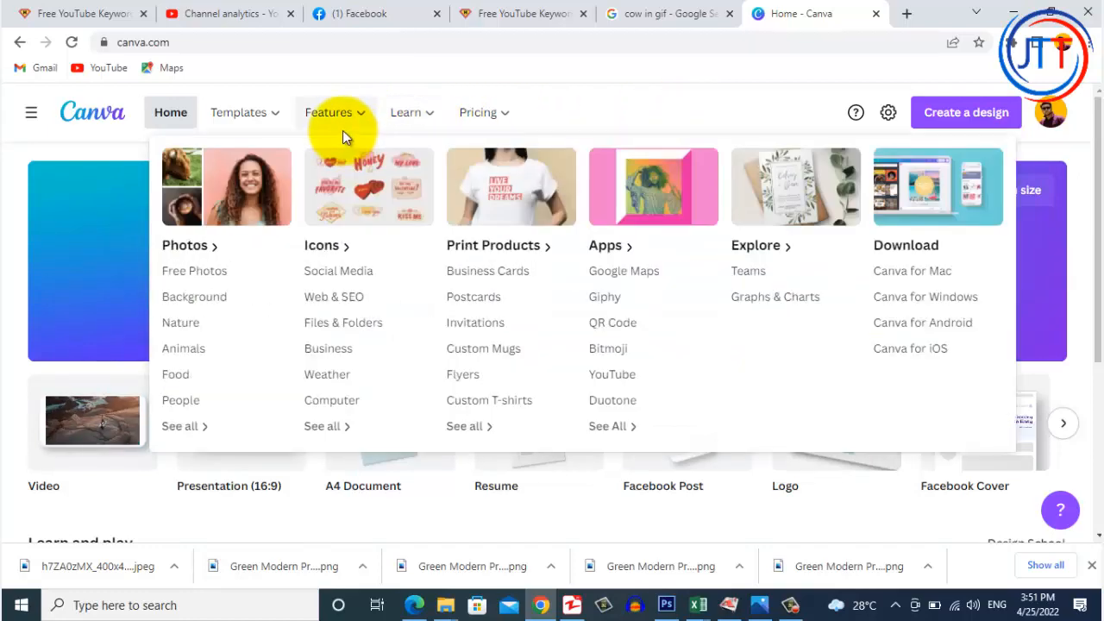
Step: Search Canva's templates for 'resume' using the suggested search term
mouse_move(256, 118)
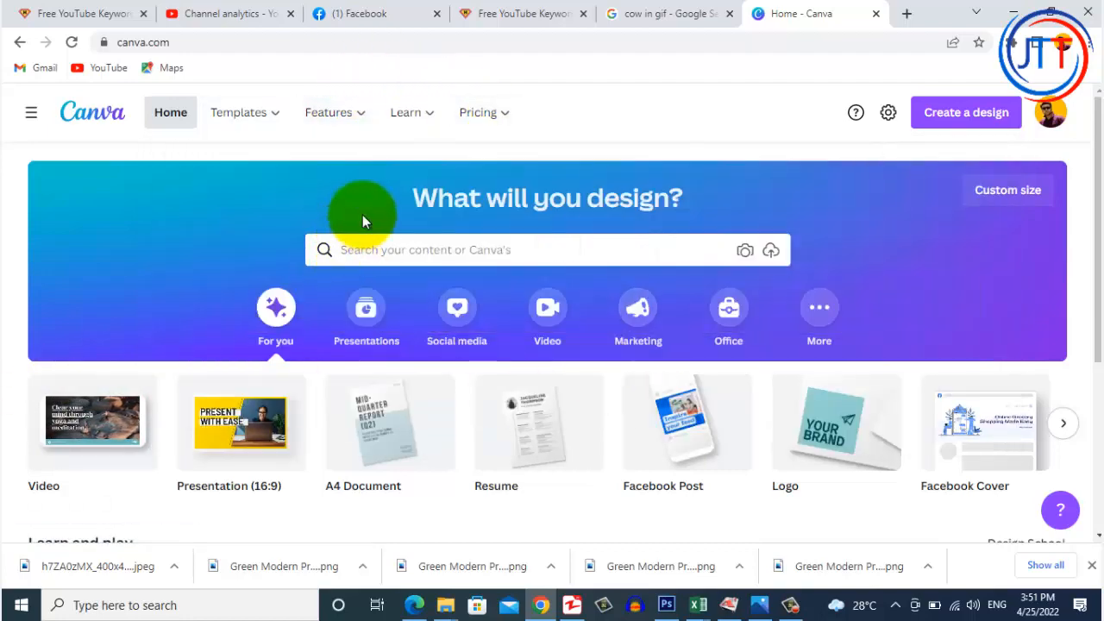
click(364, 249)
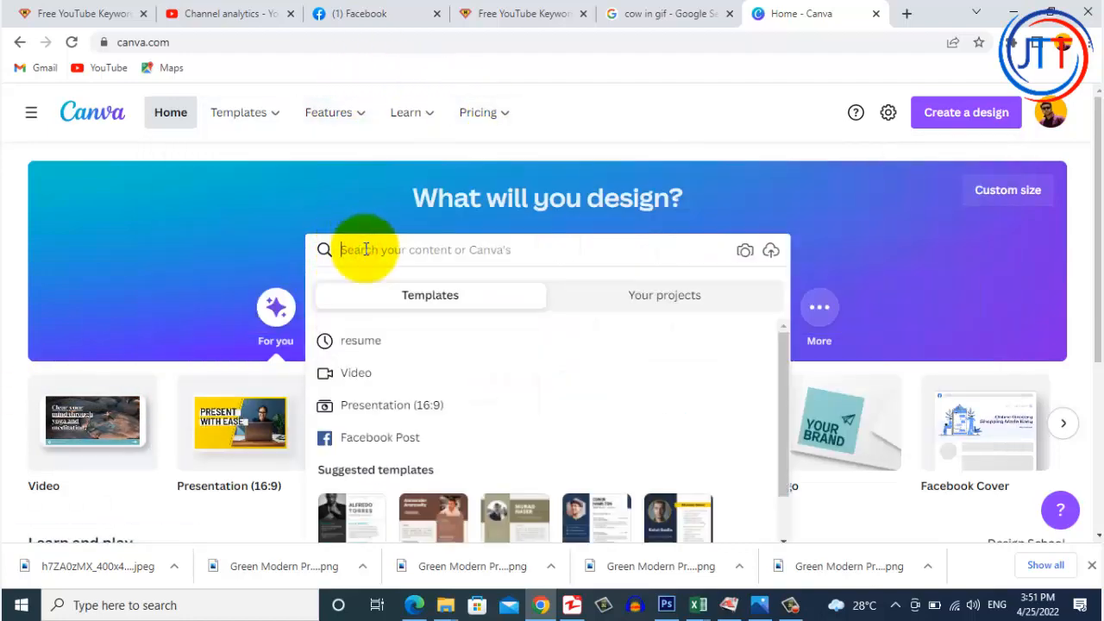
text(resume)
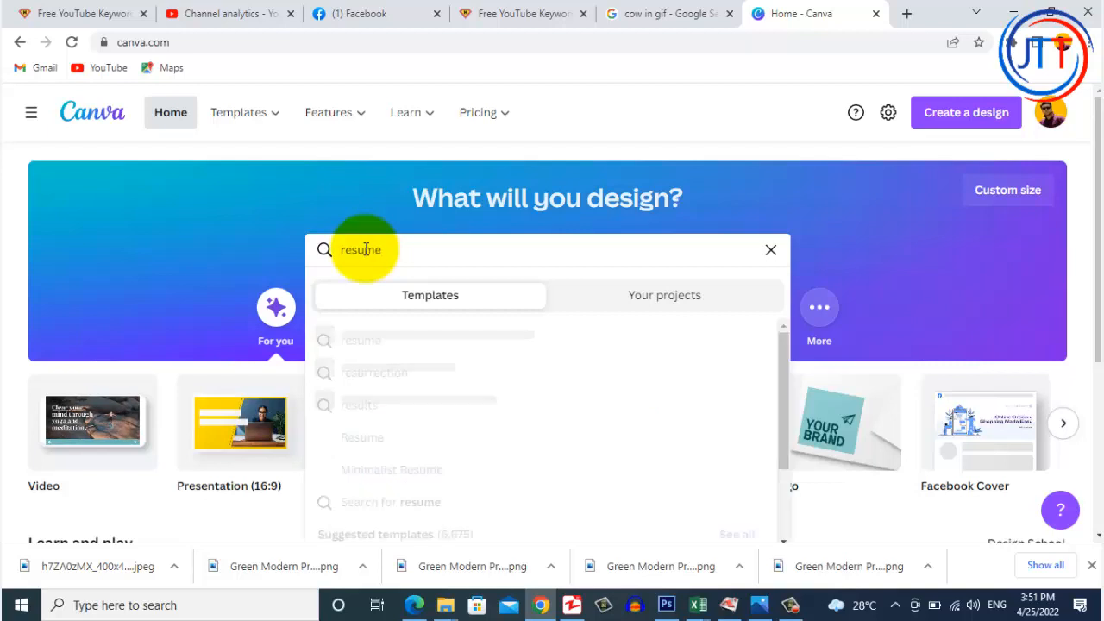
click(356, 343)
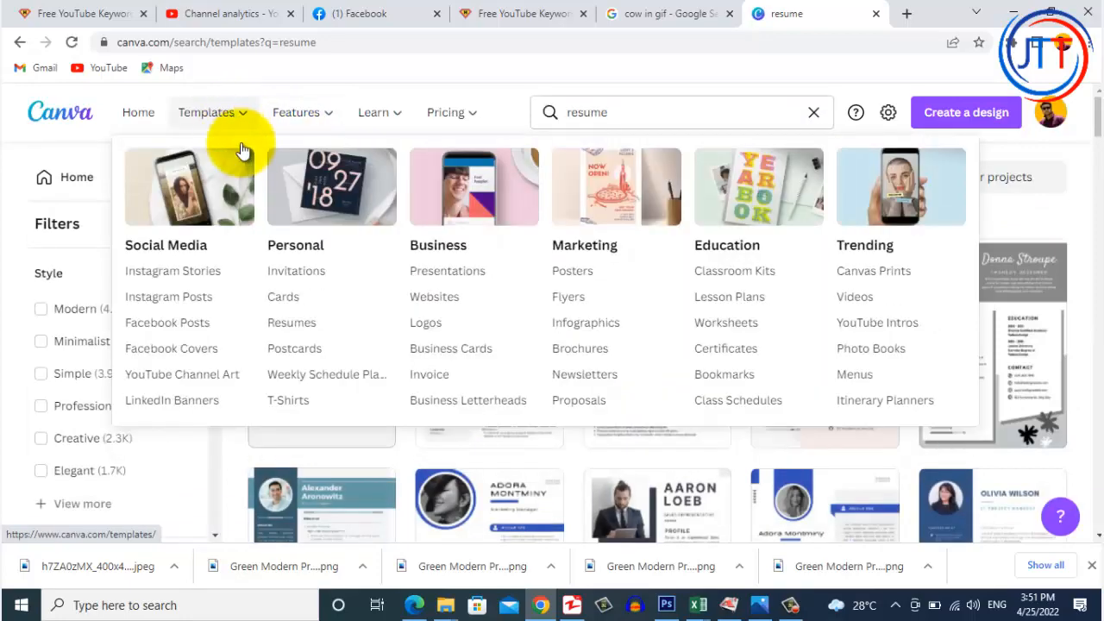
Step: Open the full Resumes template collection and browse down the gallery
click(289, 331)
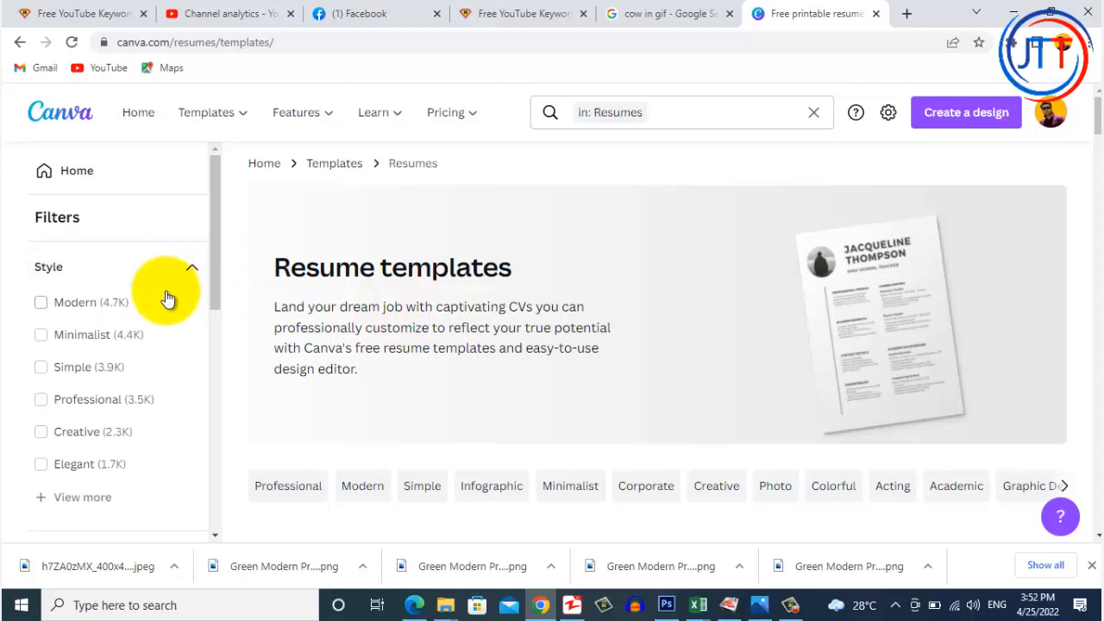
scroll(165, 297, down, 1)
scroll(165, 298, down, 1)
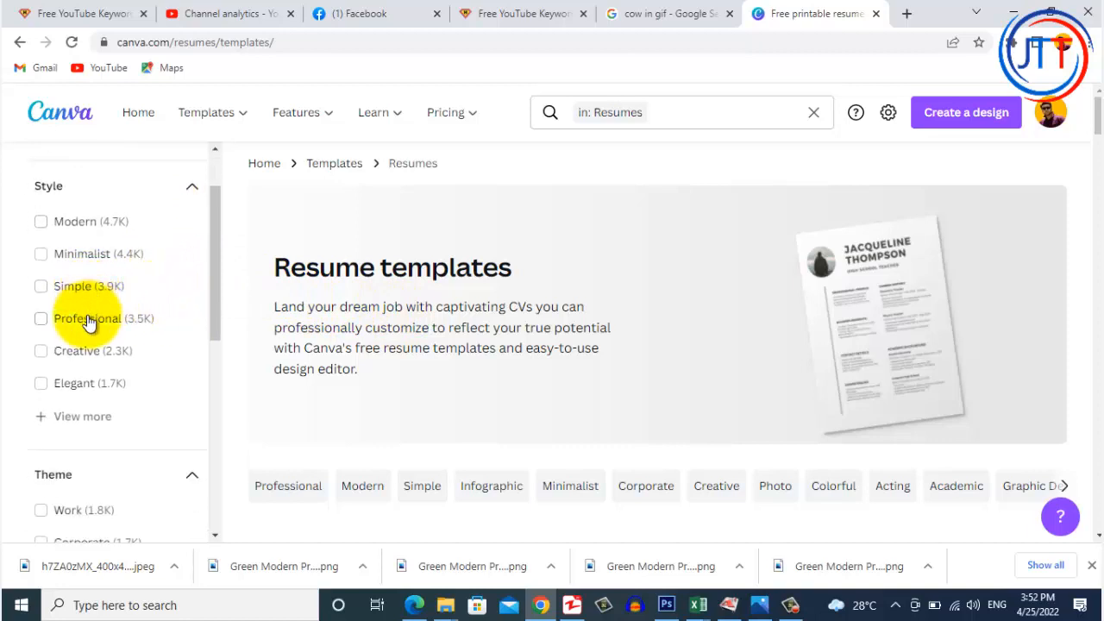
scroll(91, 395, down, 1)
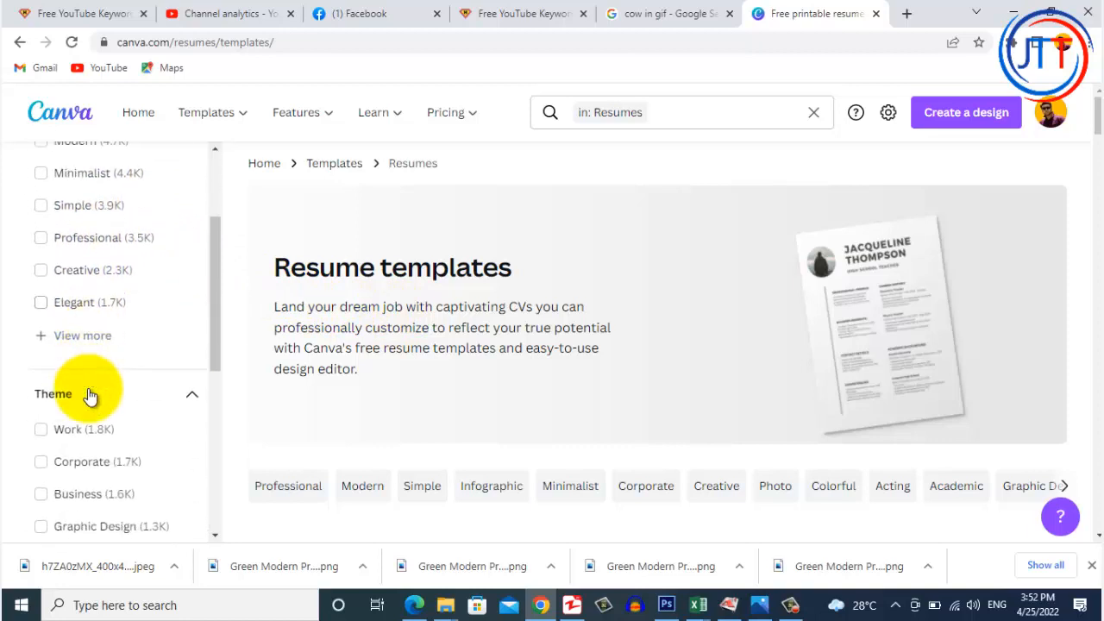
scroll(445, 364, down, 2)
scroll(444, 364, down, 1)
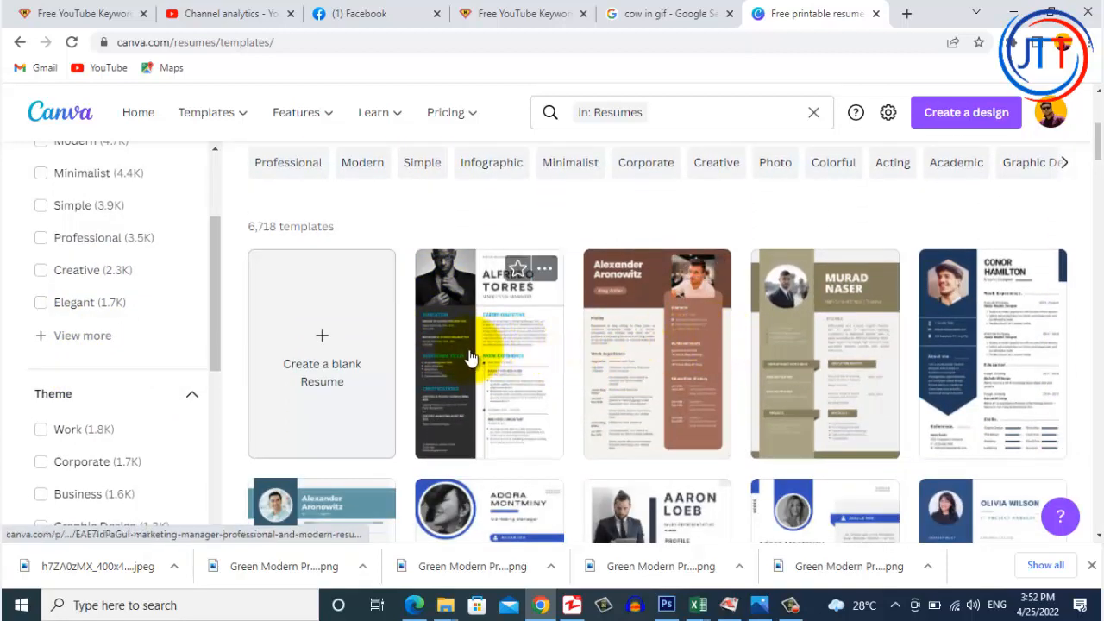
scroll(468, 361, down, 2)
scroll(465, 360, down, 2)
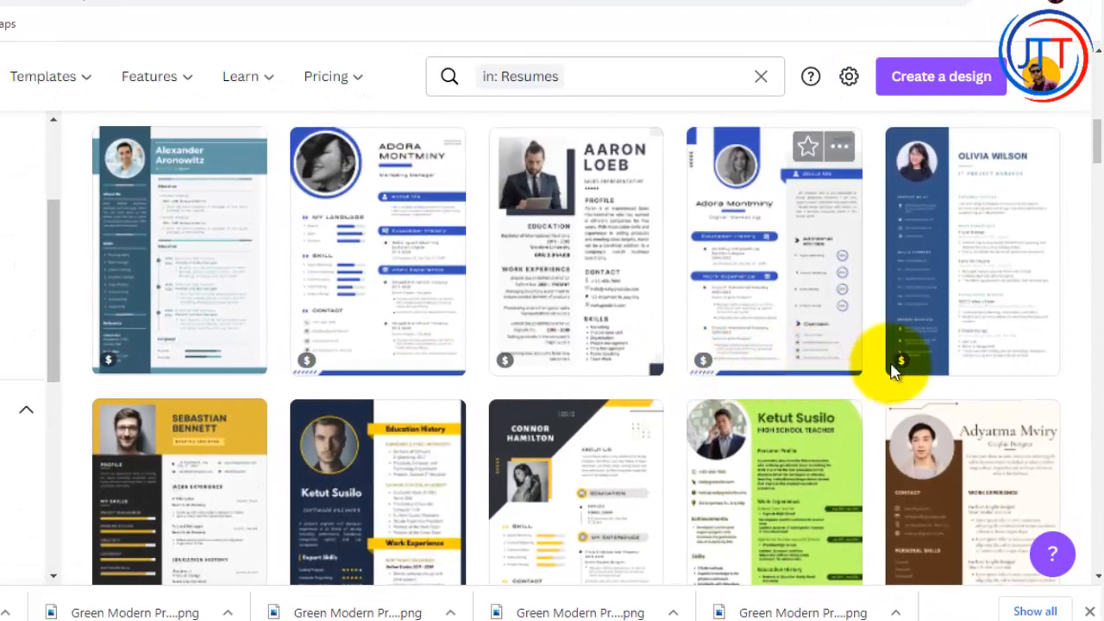
scroll(866, 429, down, 2)
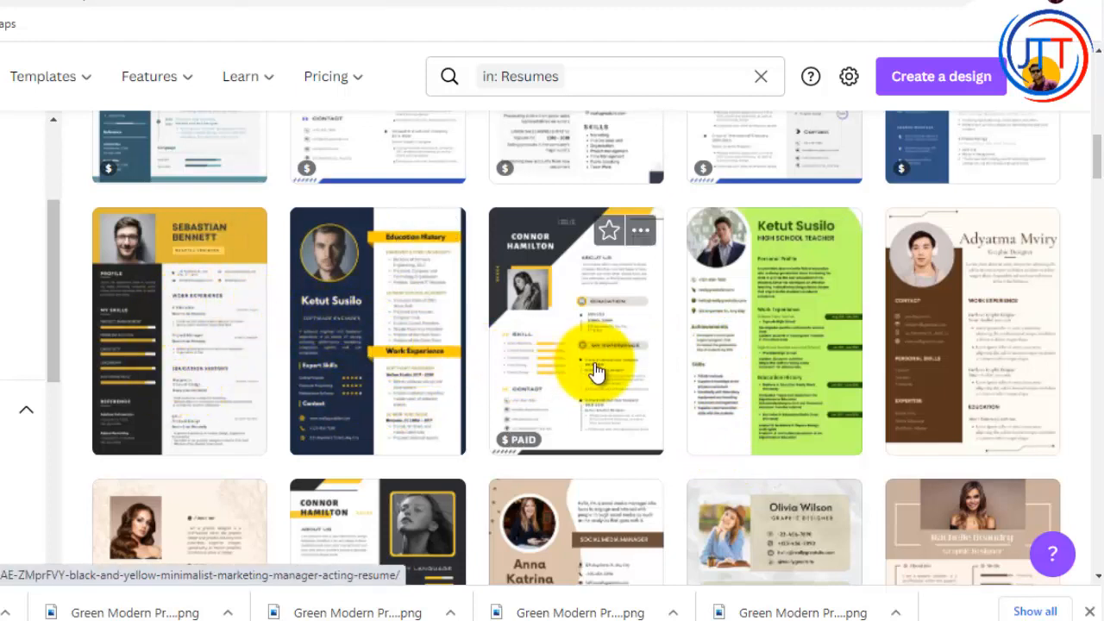
Step: Open the blue-and-white Blue White Creative Graphic Designer Resume template's details
scroll(591, 370, down, 1)
scroll(595, 371, up, 1)
scroll(592, 370, down, 2)
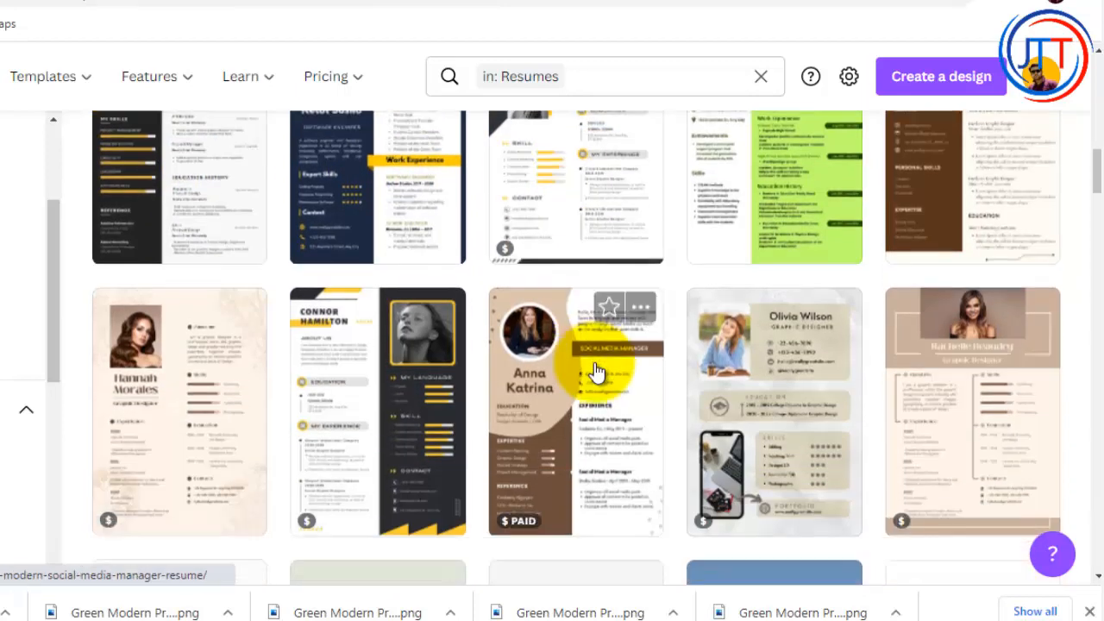
scroll(259, 401, down, 1)
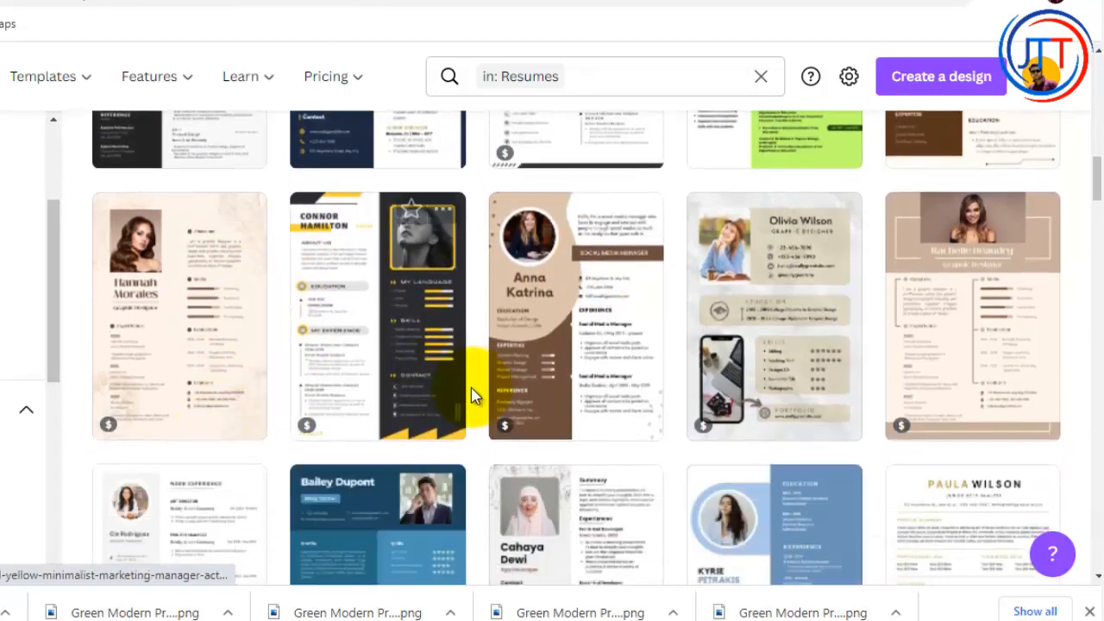
scroll(596, 376, down, 1)
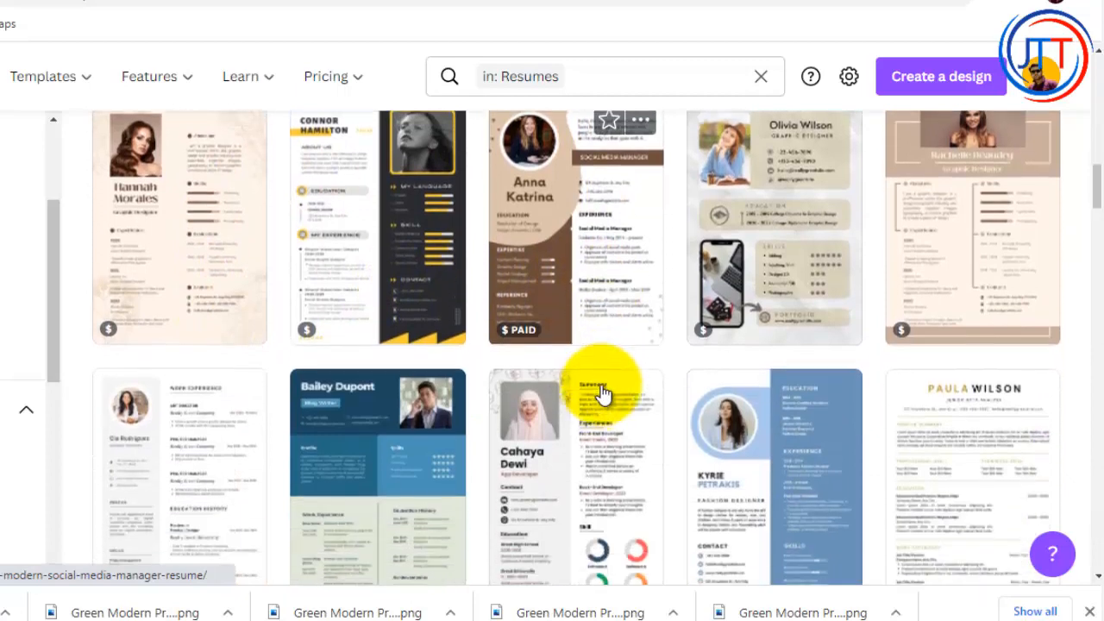
scroll(375, 455, down, 1)
scroll(746, 306, down, 1)
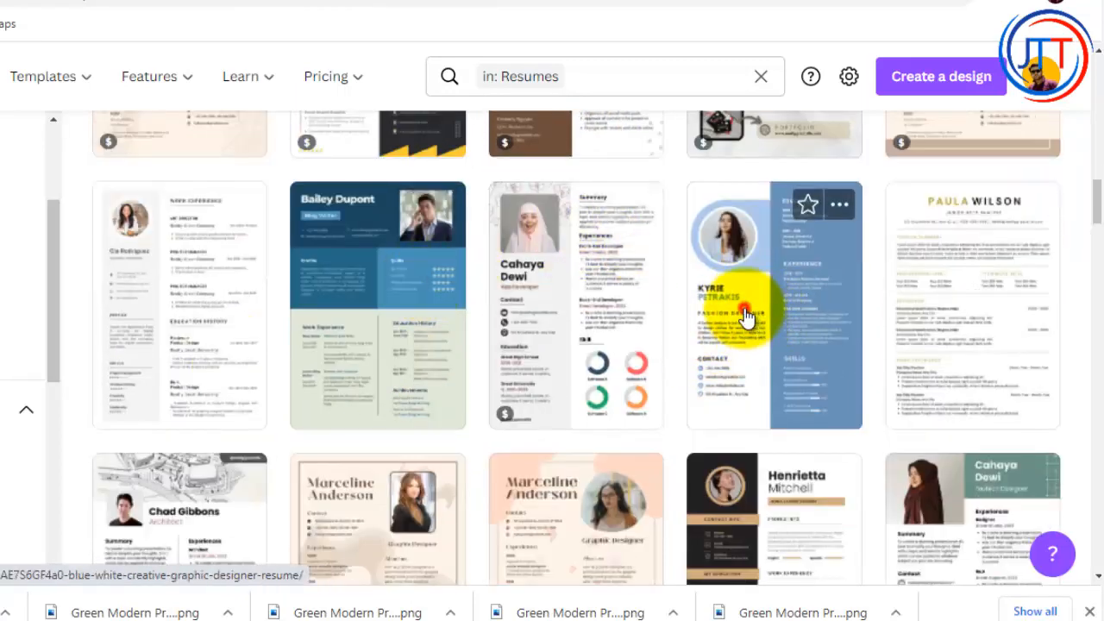
click(747, 315)
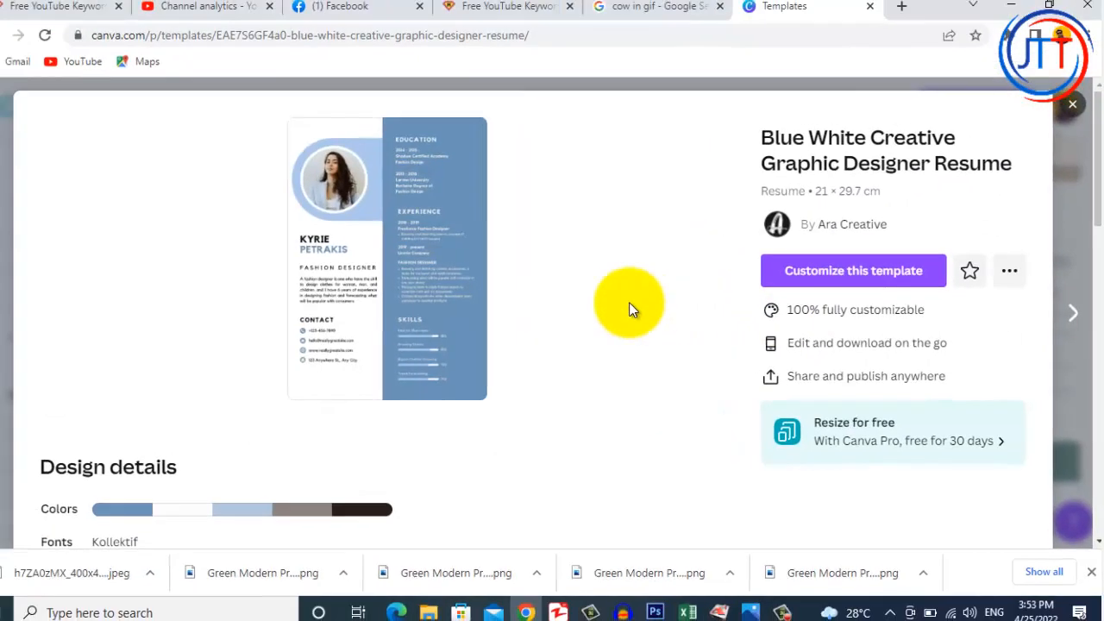
Step: Customize the template as an editable design and zoom the canvas to about 108%
click(823, 276)
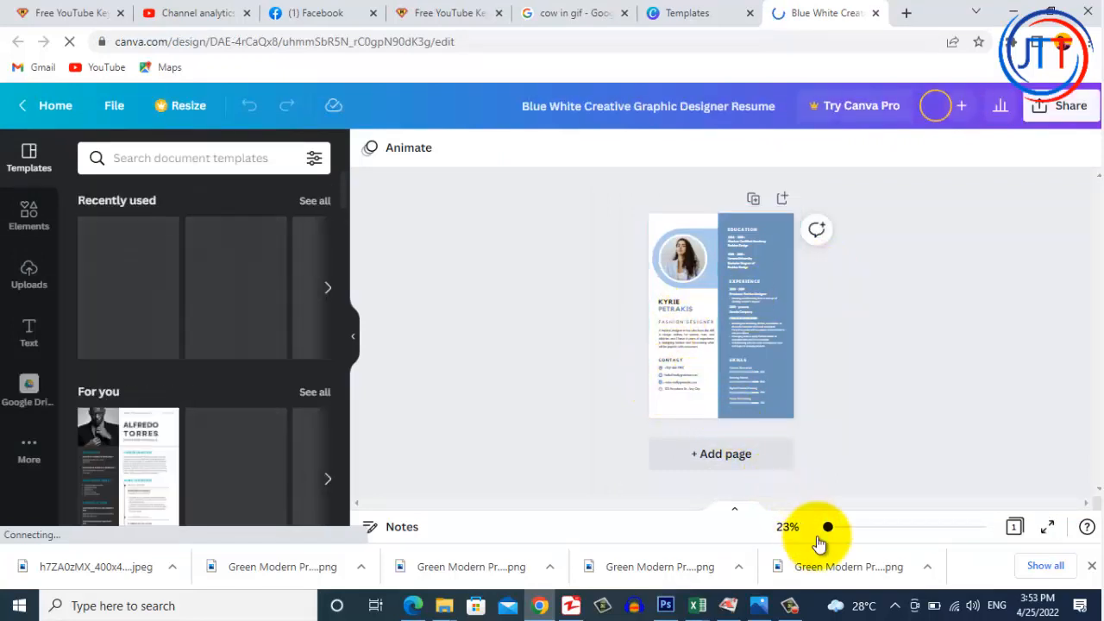
drag(825, 531, 854, 530)
scroll(756, 394, up, 3)
scroll(756, 393, up, 3)
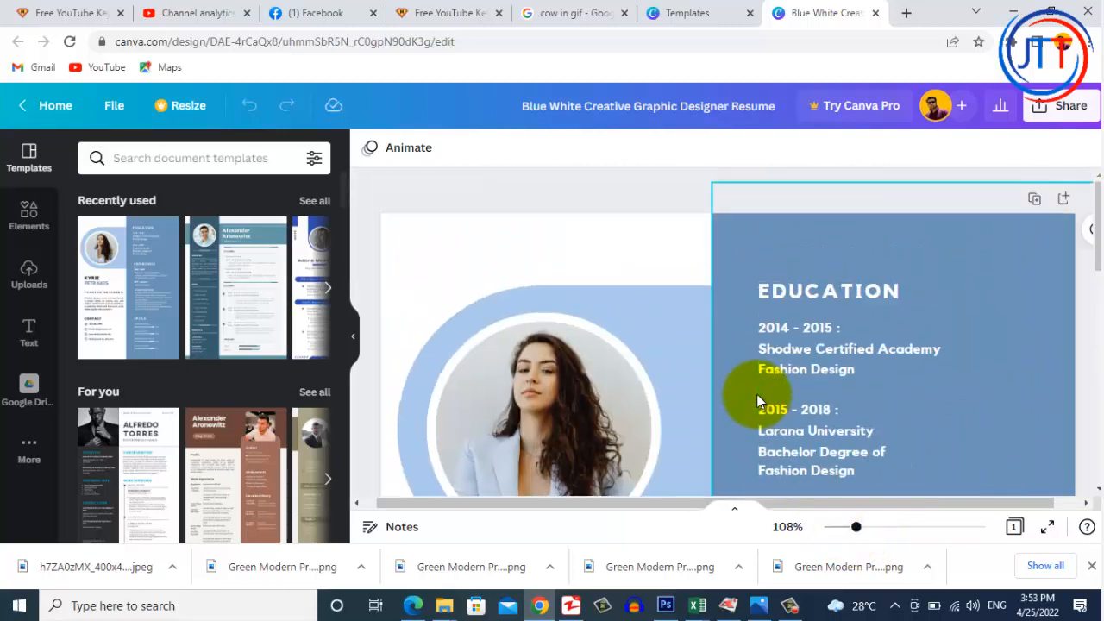
scroll(764, 380, down, 2)
click(819, 217)
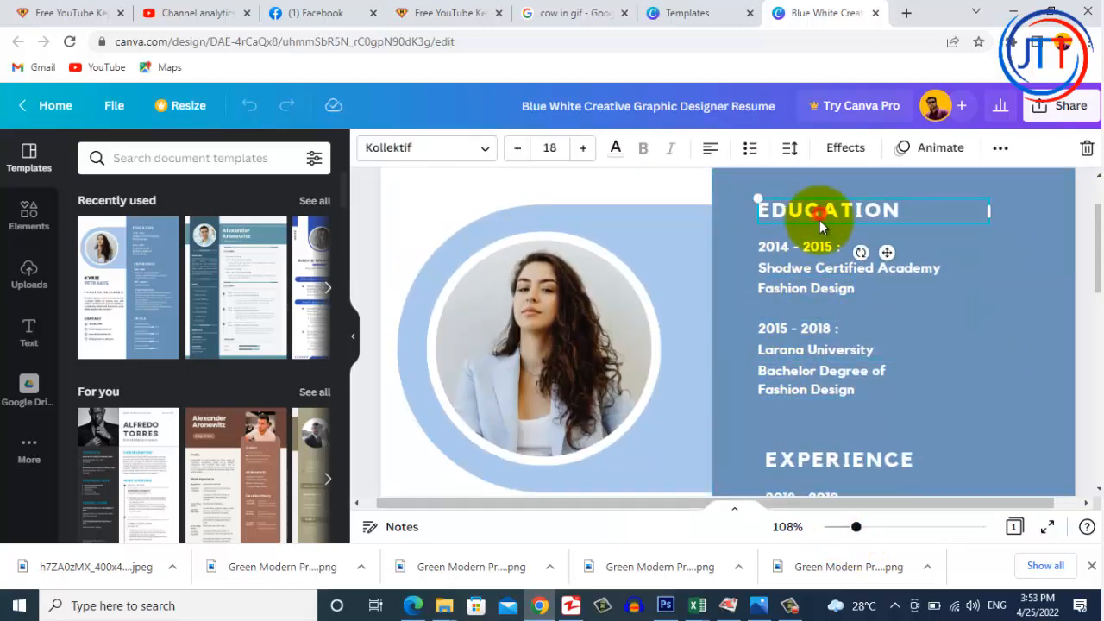
Step: Replace the template's sample first name and surname with the new person's name
scroll(802, 320, down, 3)
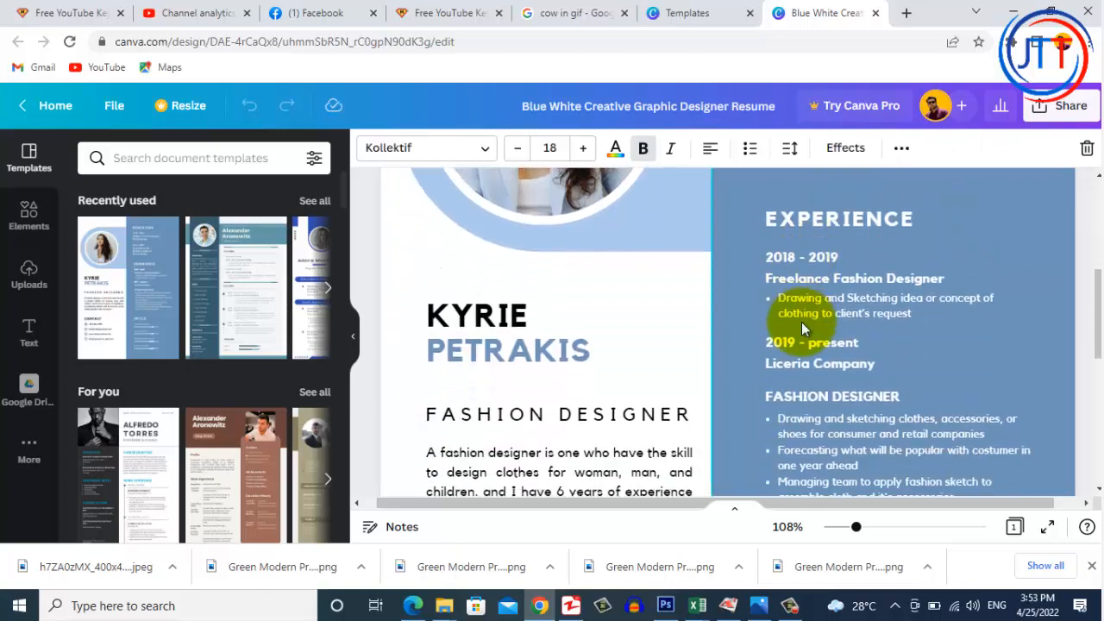
double_click(523, 315)
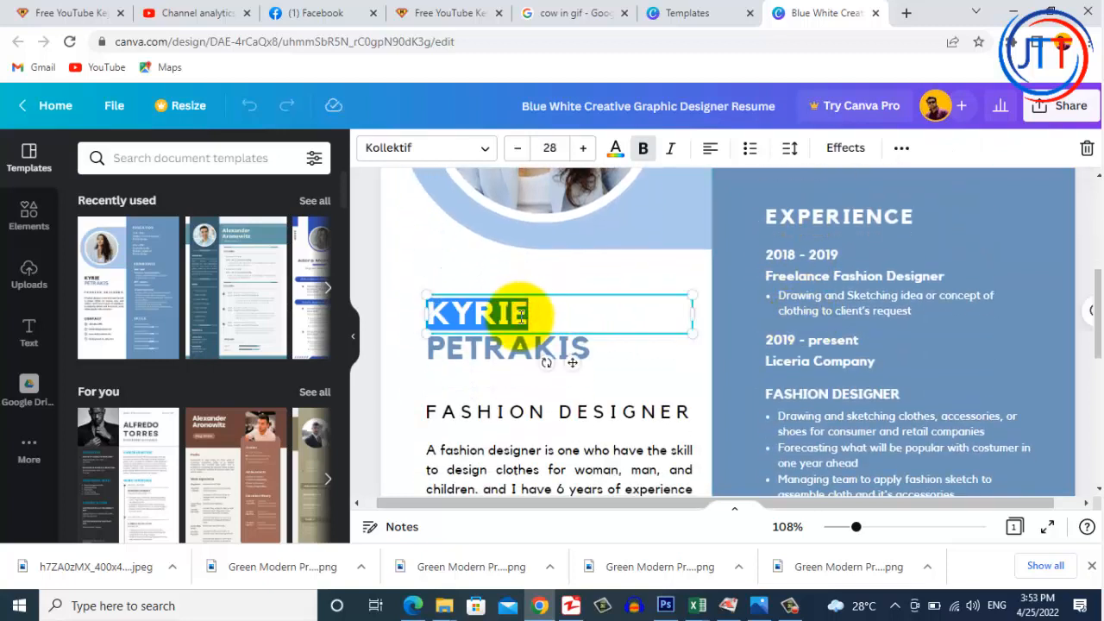
text(MAHIRA)
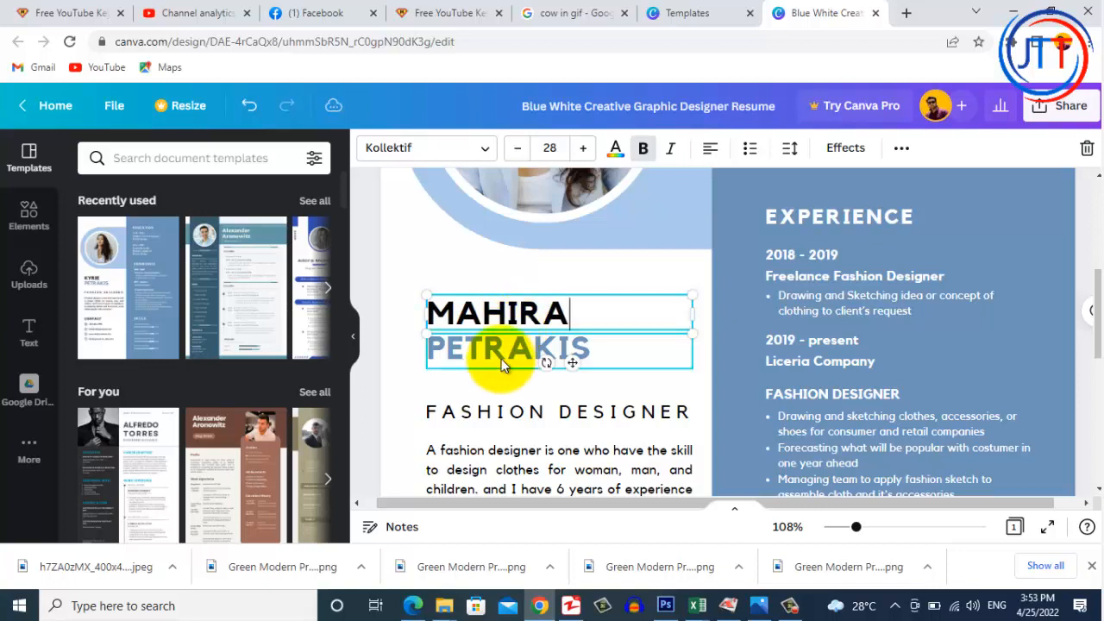
click(501, 355)
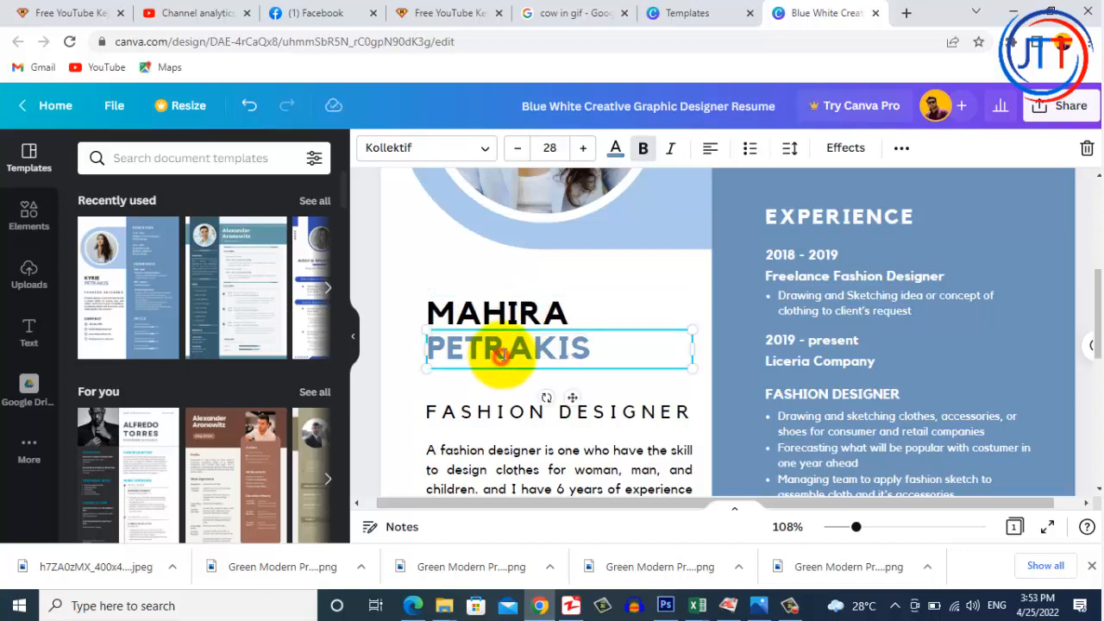
double_click(502, 354)
text(KHAN)
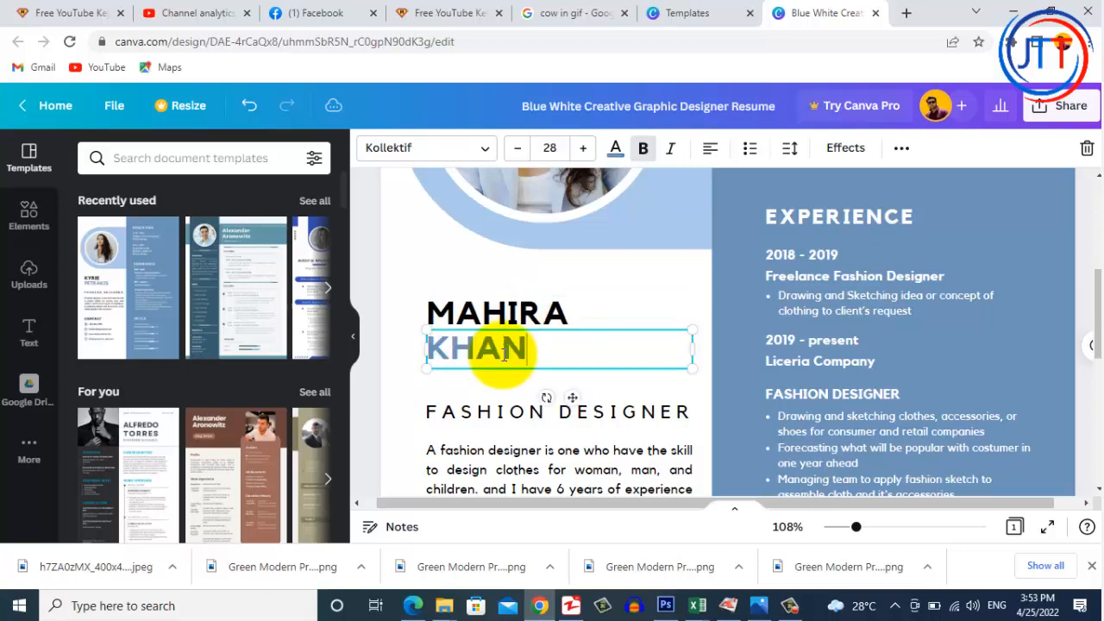
scroll(495, 376, up, 4)
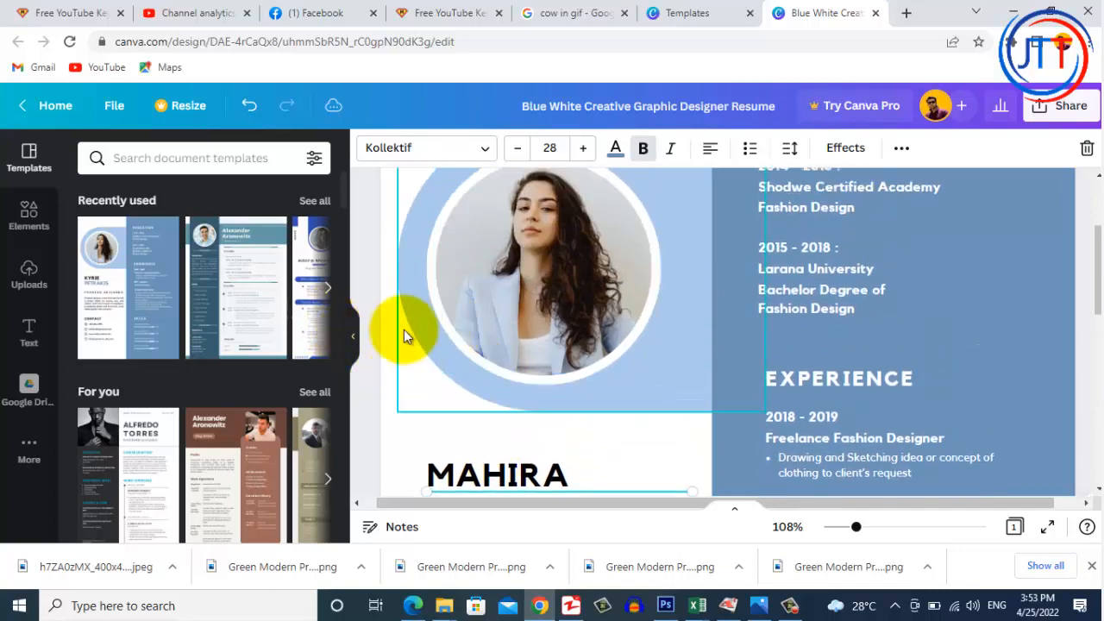
click(372, 294)
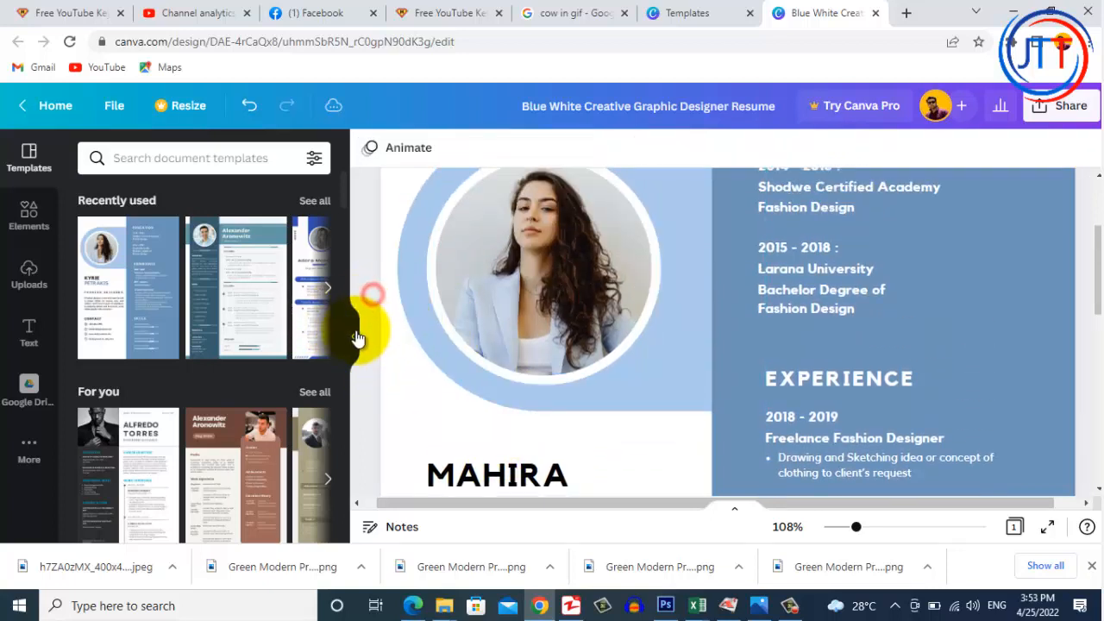
Step: Upload h7ZA0zMX_400x400.jpeg from the Downloads folder into Canva's Uploads
click(28, 277)
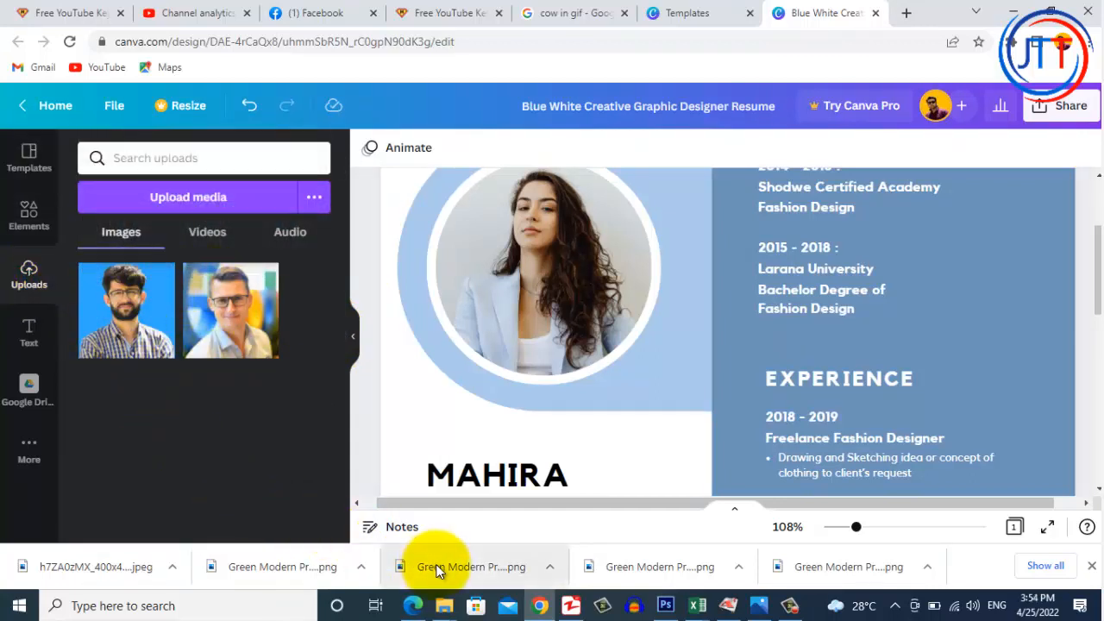
click(173, 204)
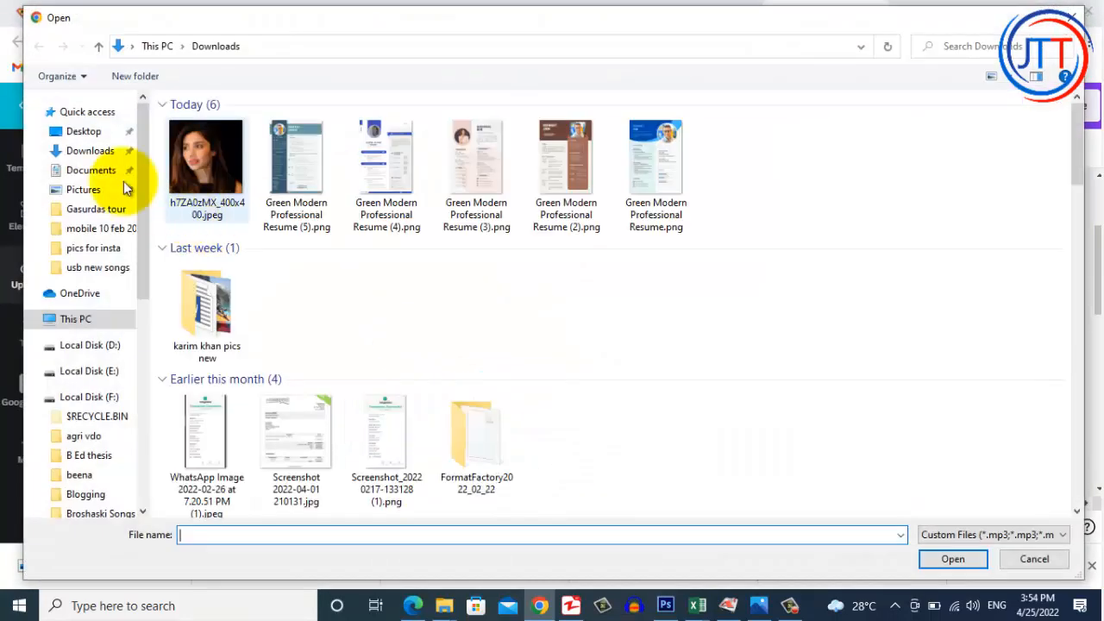
click(95, 156)
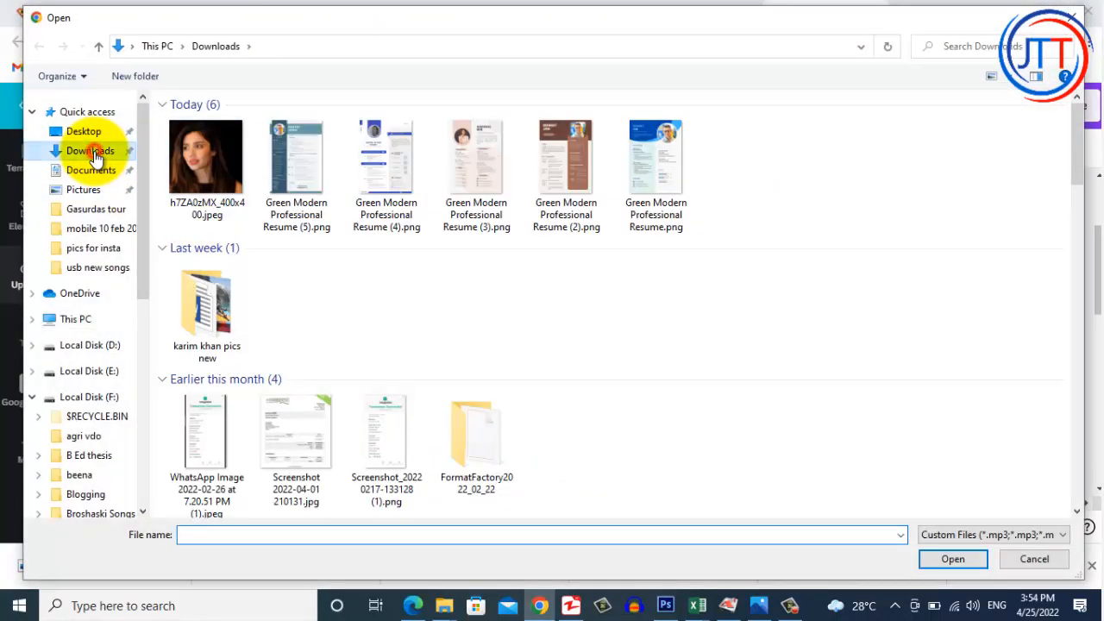
click(231, 202)
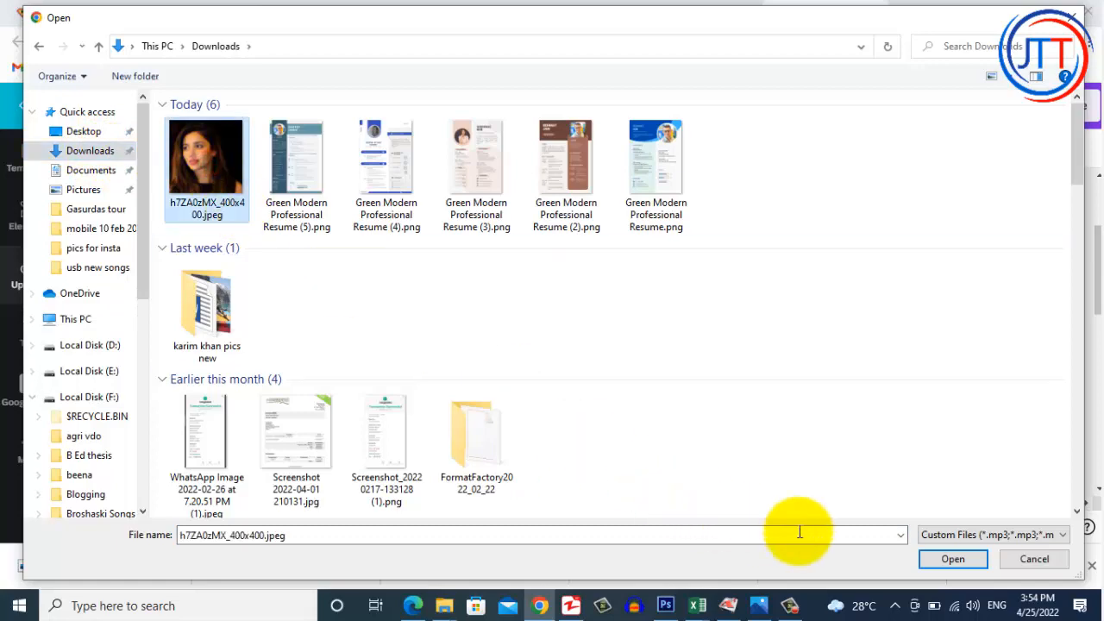
click(952, 558)
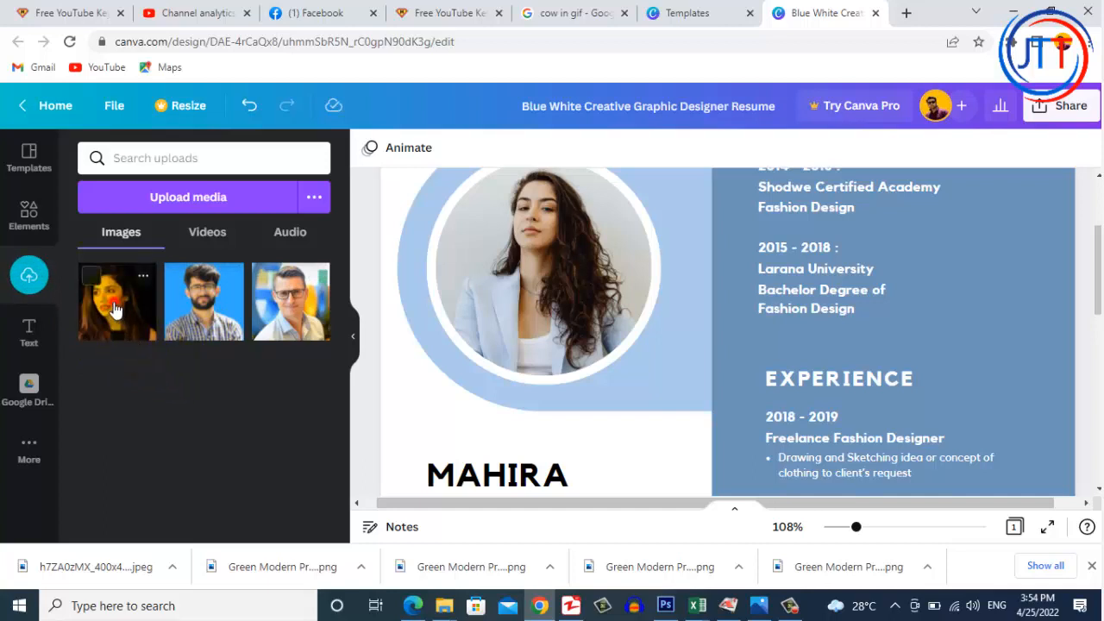
Step: Drop the uploaded portrait into the circular profile frame, replacing the model photo
drag(112, 302, 544, 268)
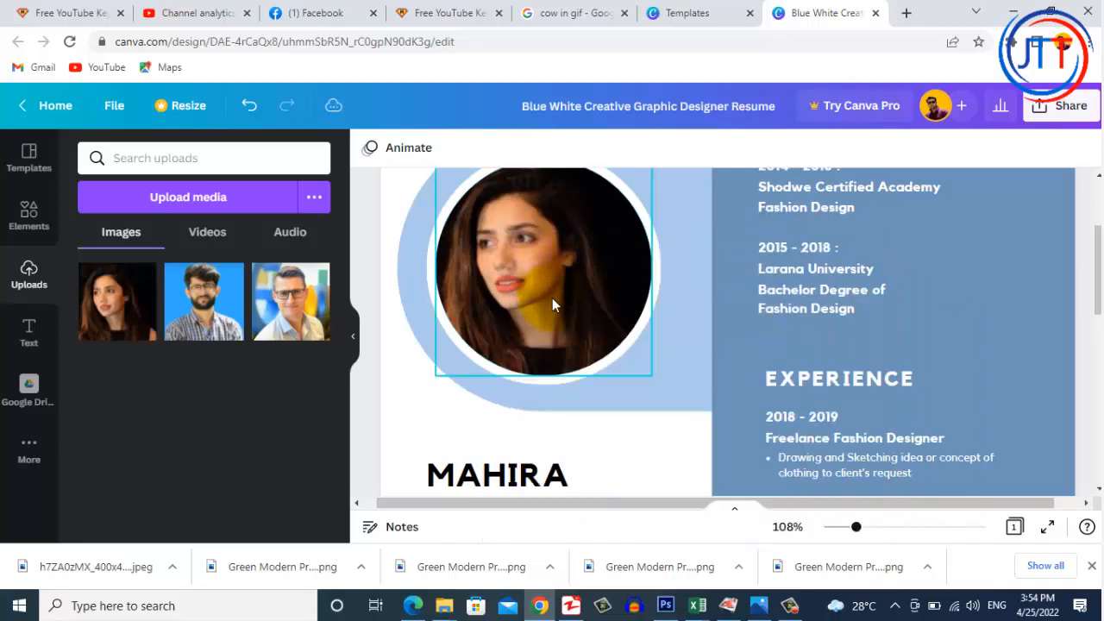
scroll(558, 317, down, 5)
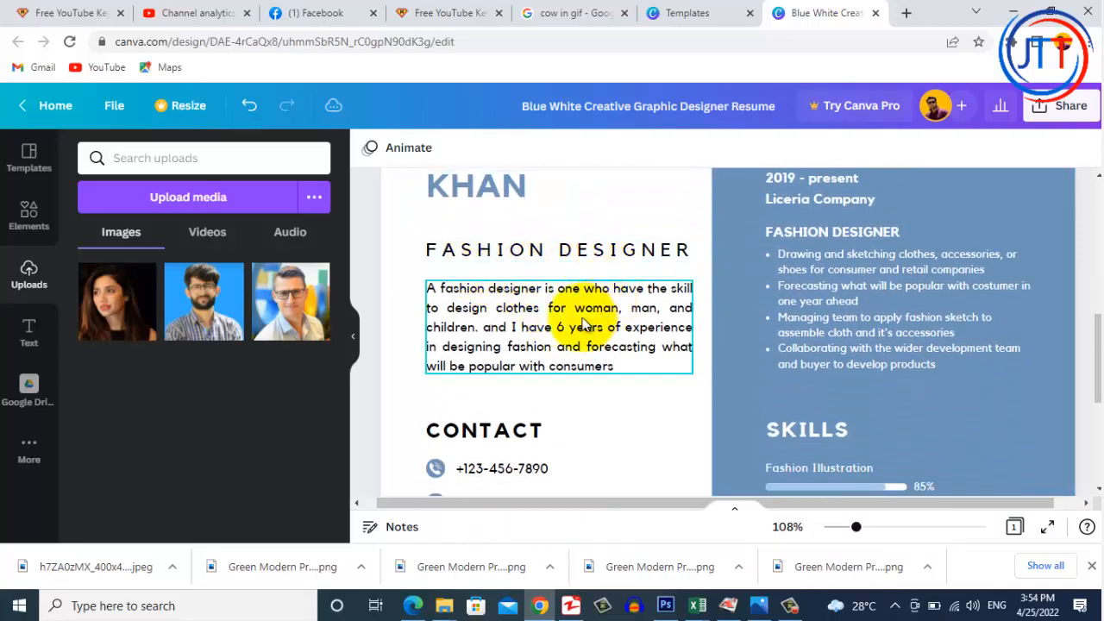
scroll(552, 310, down, 2)
click(588, 271)
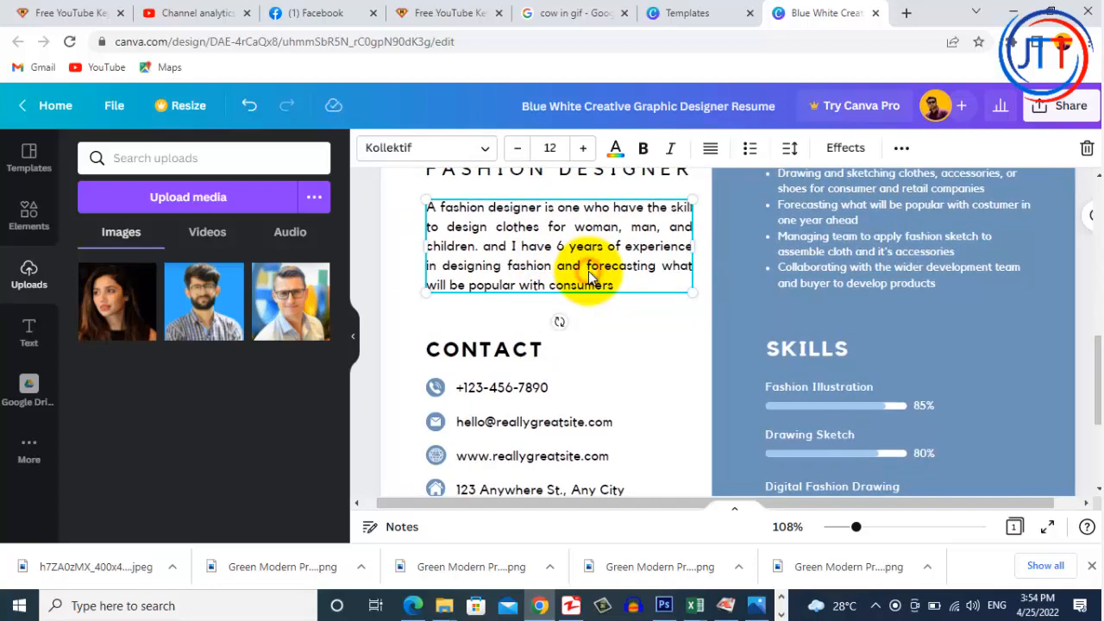
scroll(587, 276, up, 2)
scroll(588, 276, down, 5)
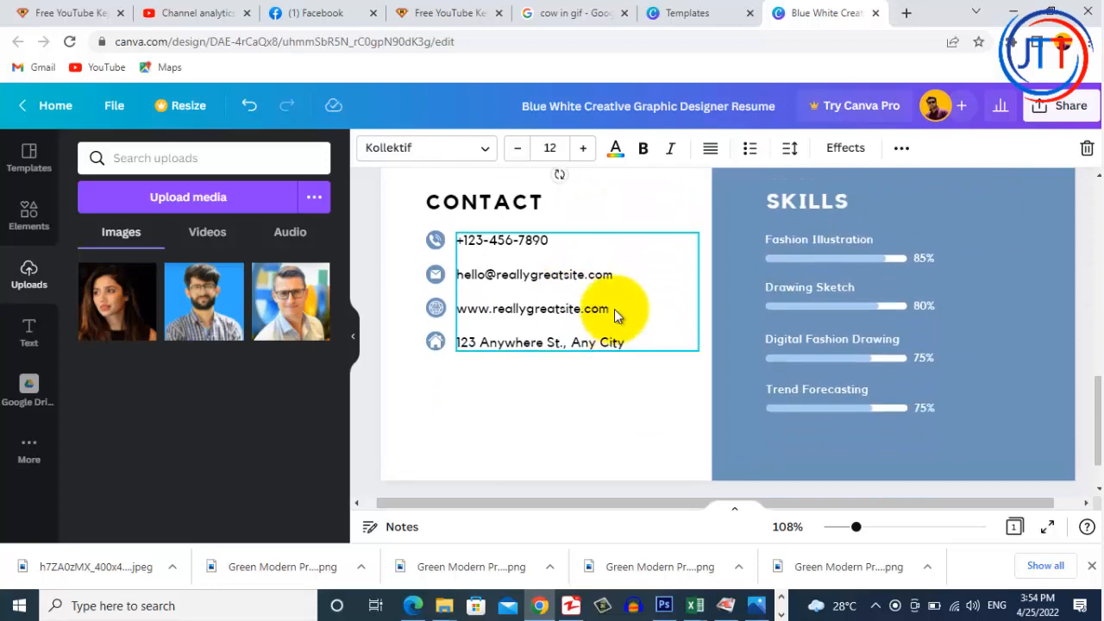
scroll(614, 310, up, 3)
scroll(612, 308, up, 4)
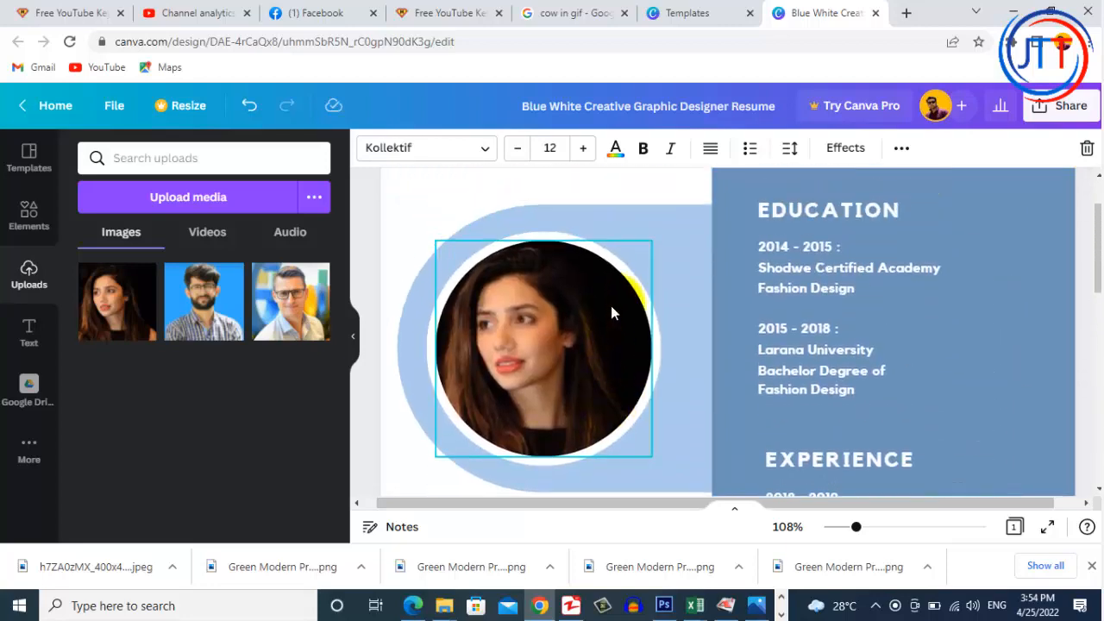
click(678, 248)
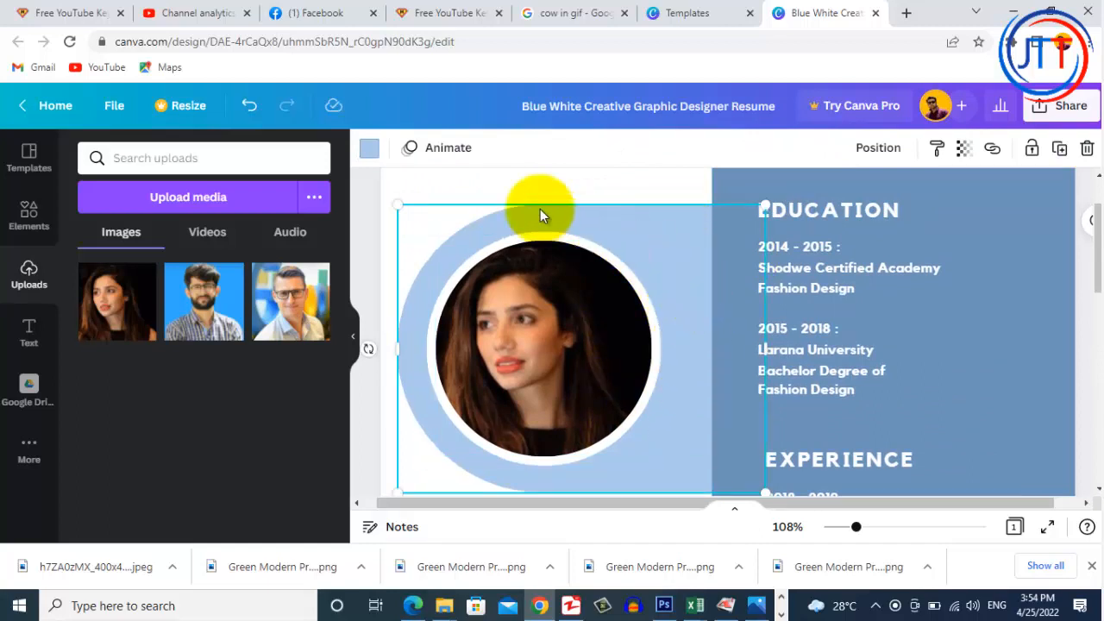
Step: Recolor the light blue backdrop shape behind the photo to peach
click(353, 336)
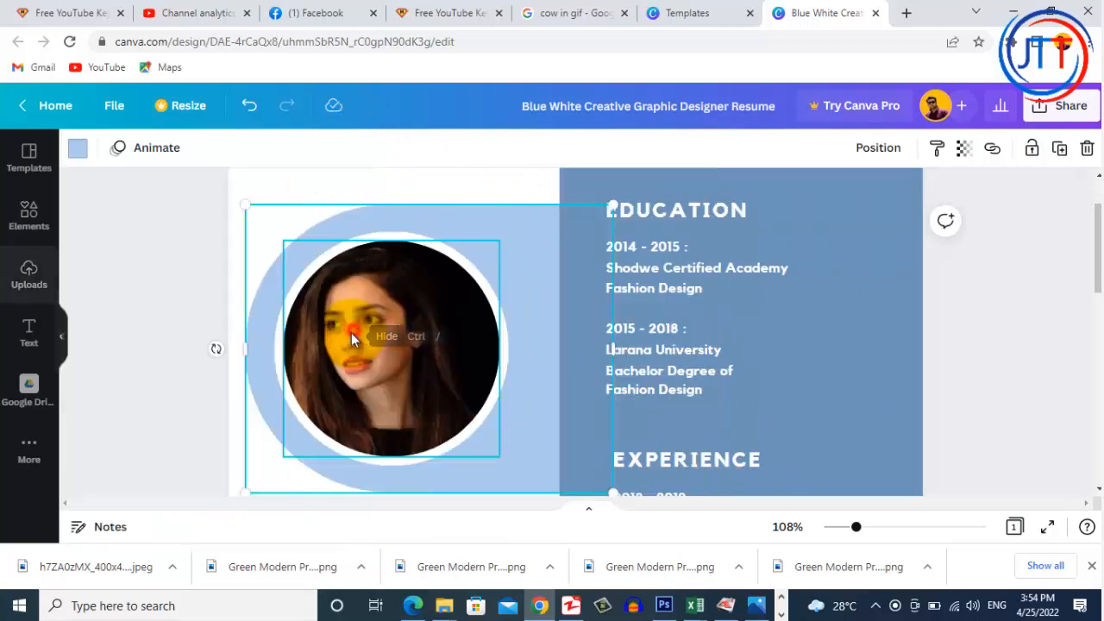
click(77, 152)
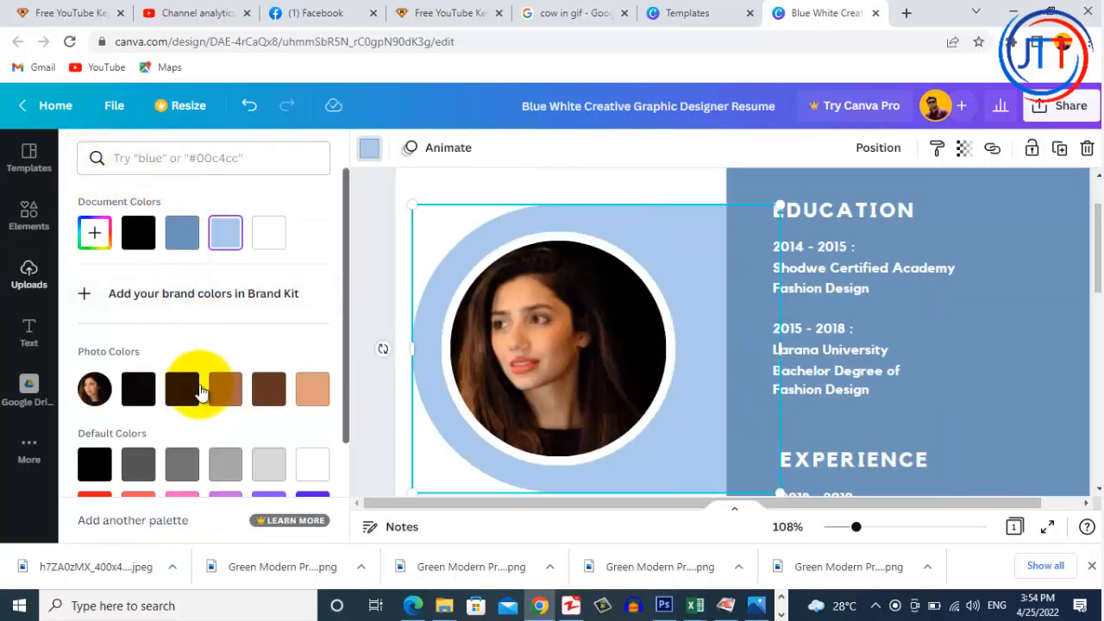
click(301, 395)
drag(344, 386, 339, 469)
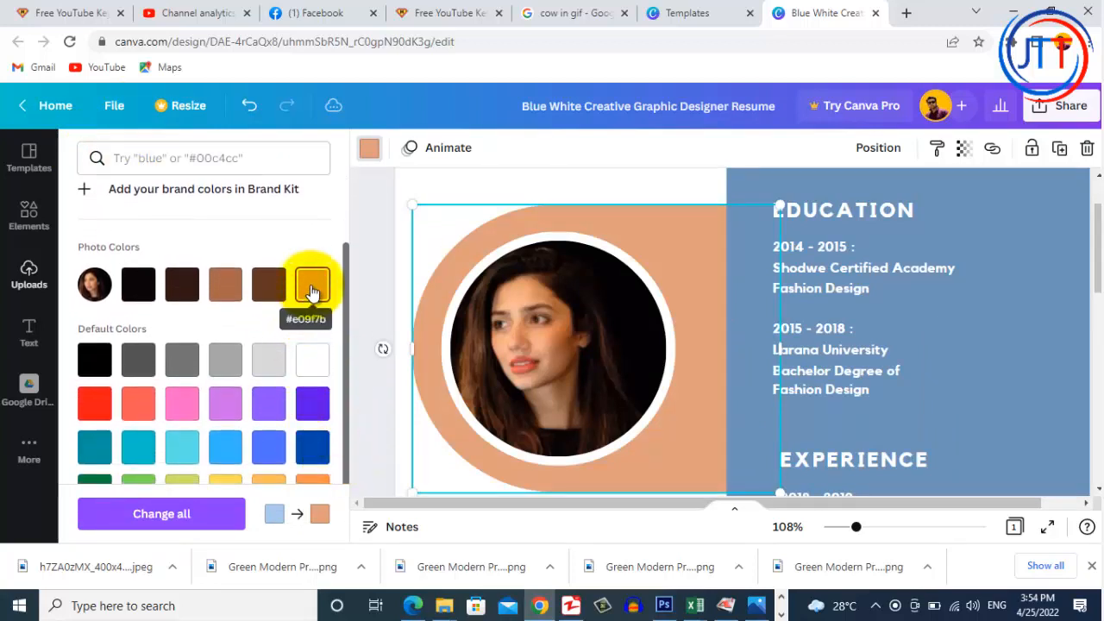
click(138, 402)
click(182, 404)
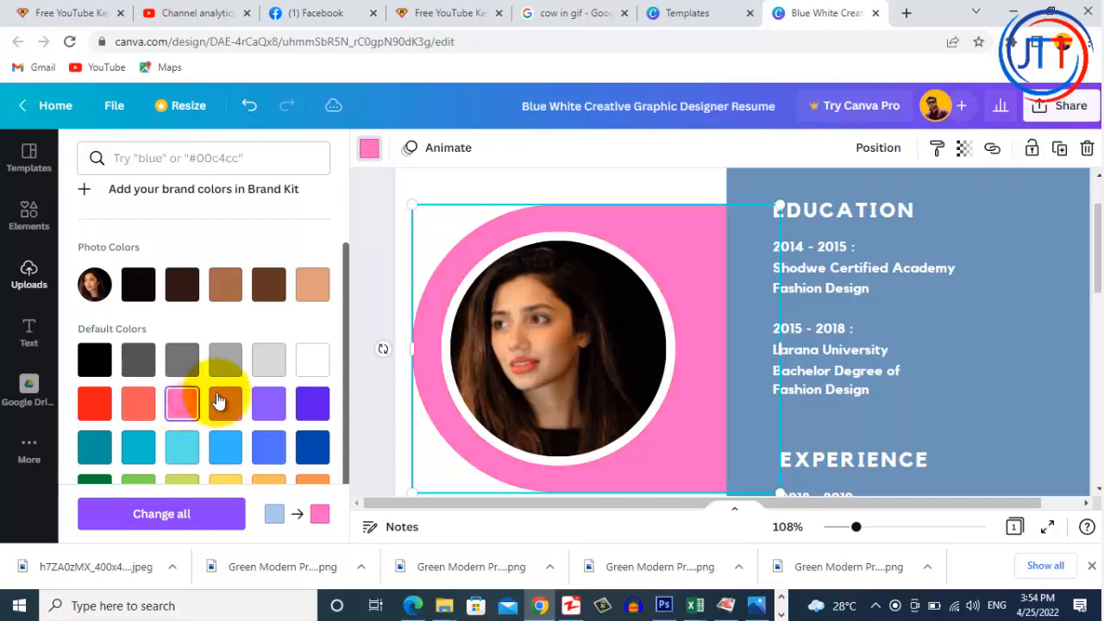
click(311, 295)
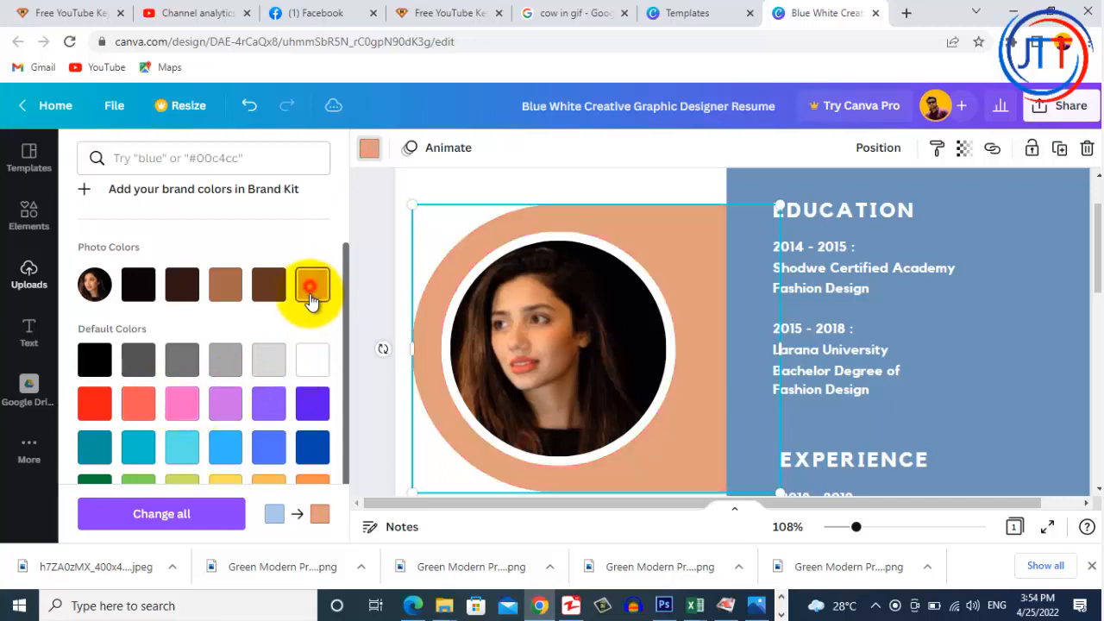
Step: Make the blue right-hand panel brown
click(756, 345)
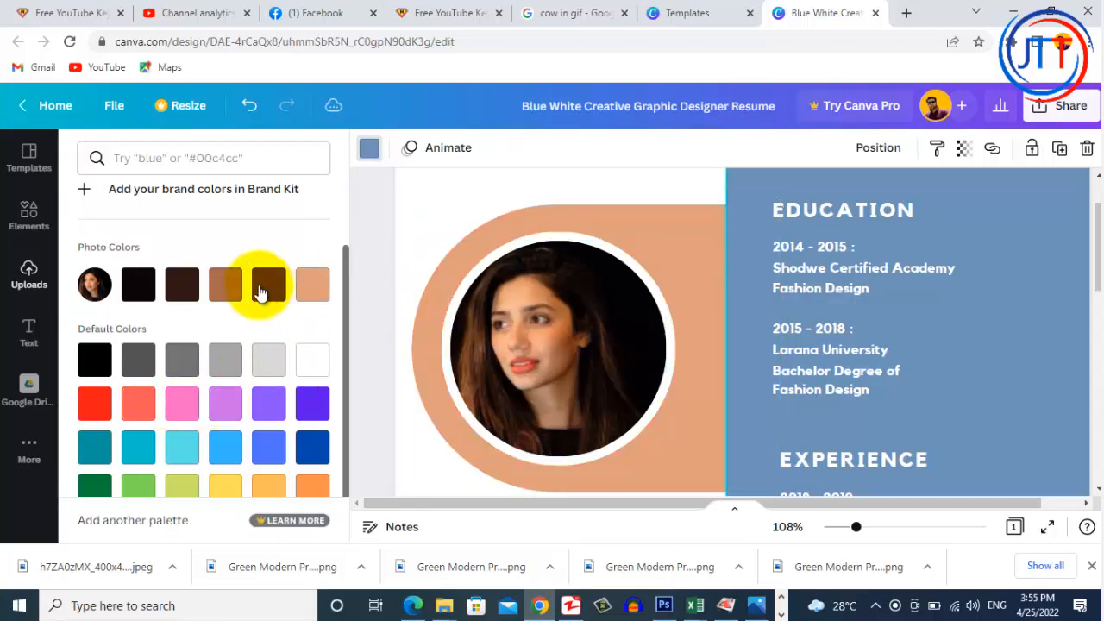
click(227, 289)
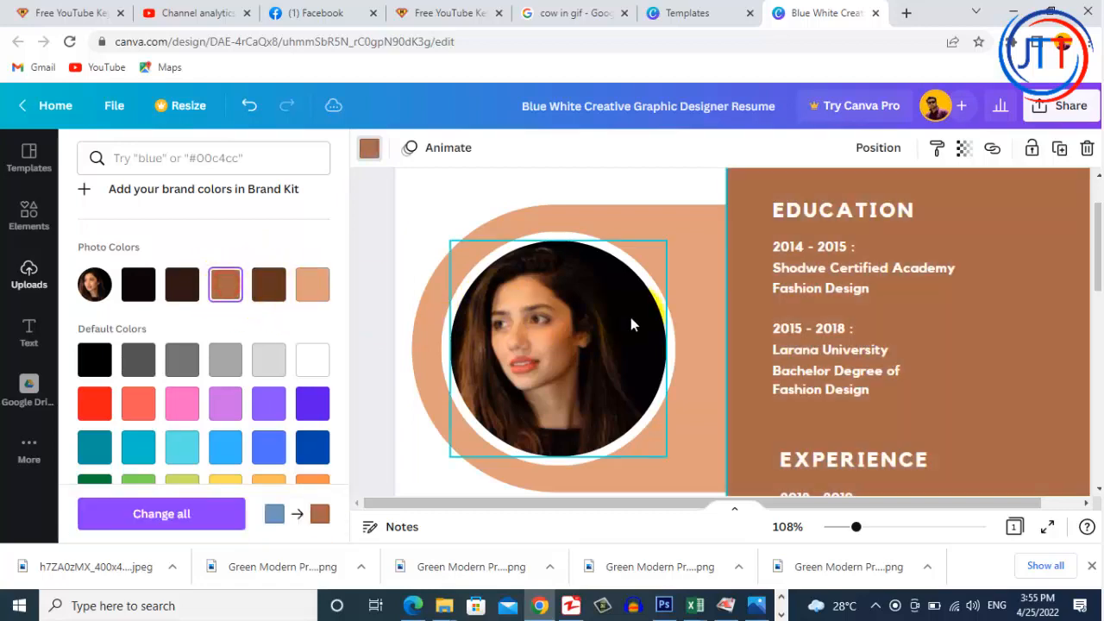
scroll(732, 362, down, 4)
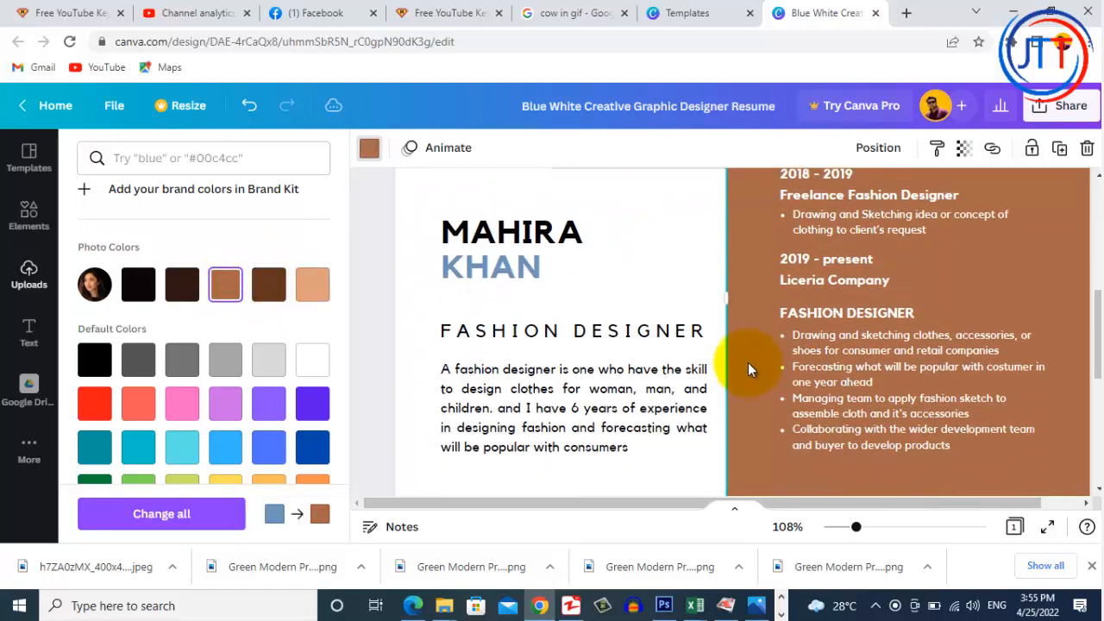
Step: Color the surname text brown to match the right-hand column
click(458, 267)
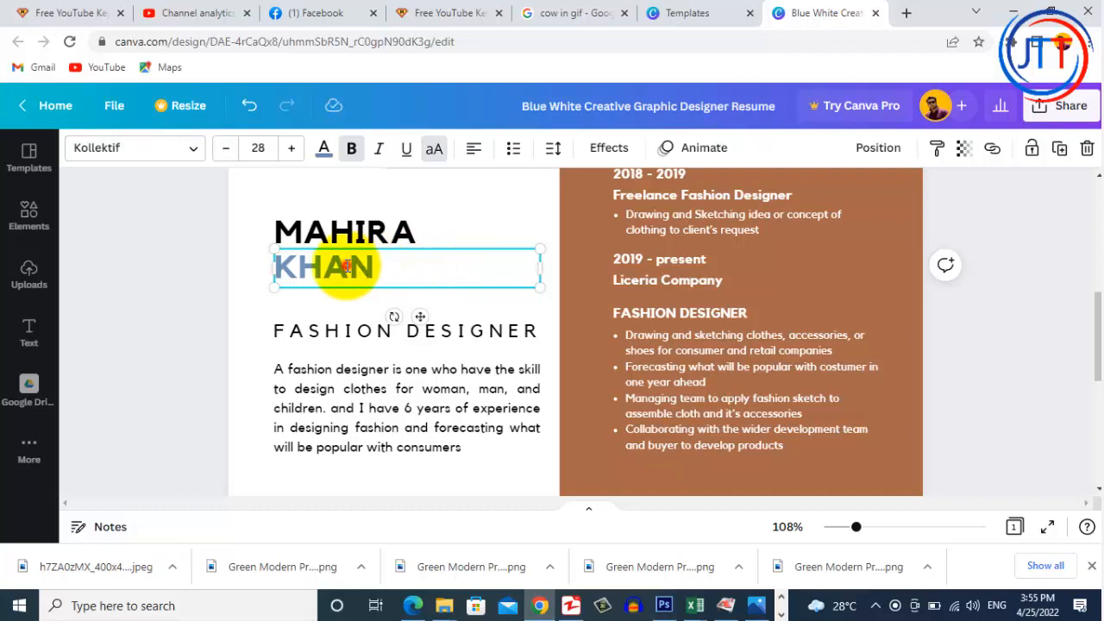
drag(371, 267, 285, 246)
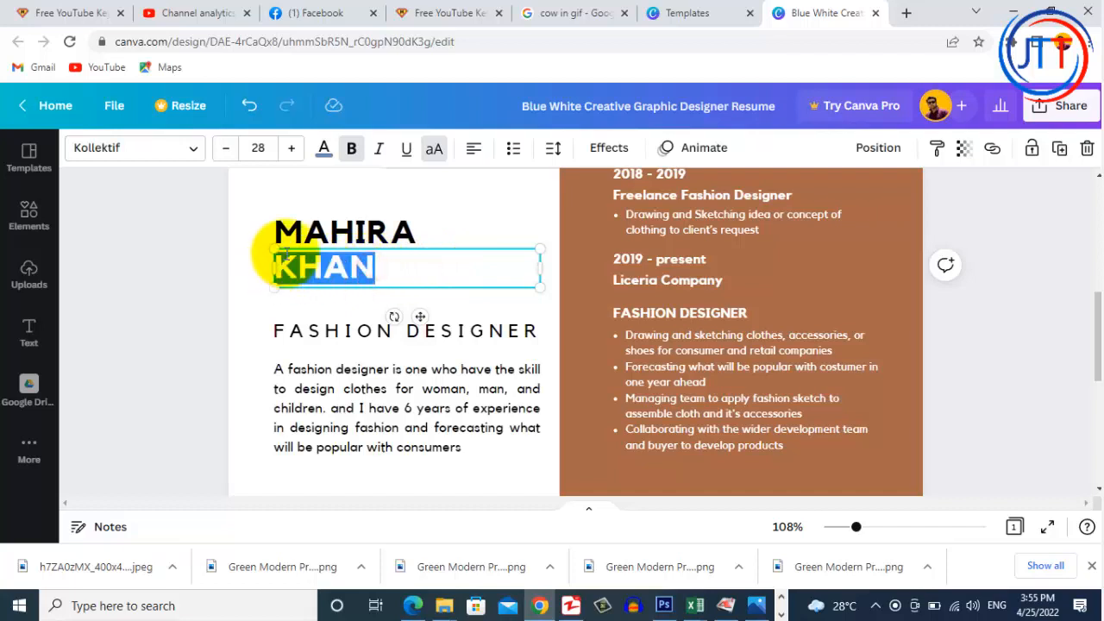
click(324, 147)
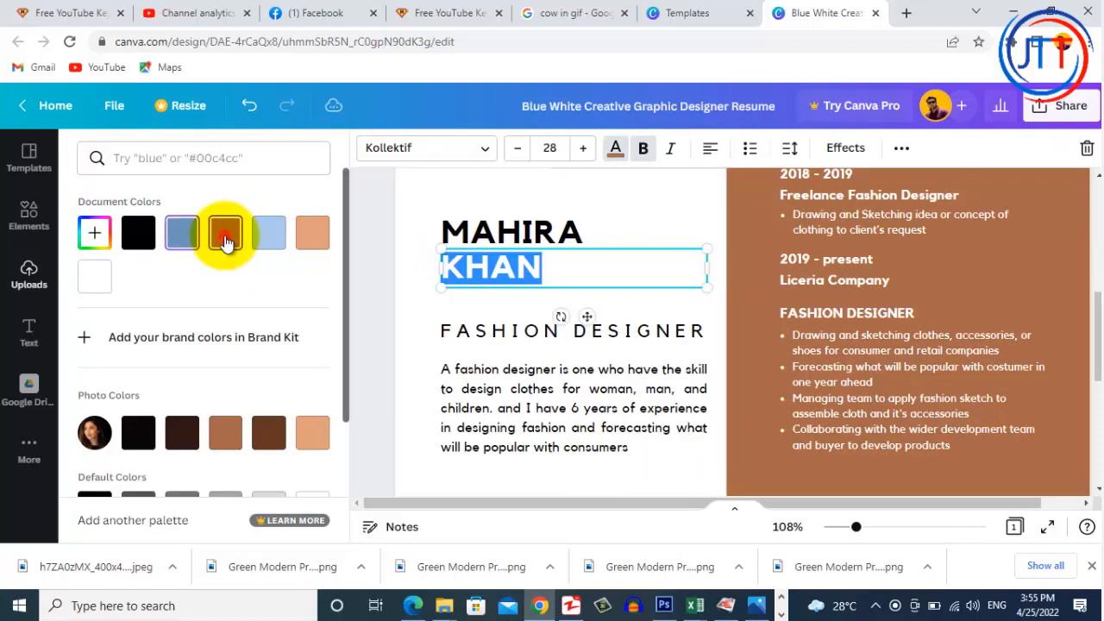
click(466, 333)
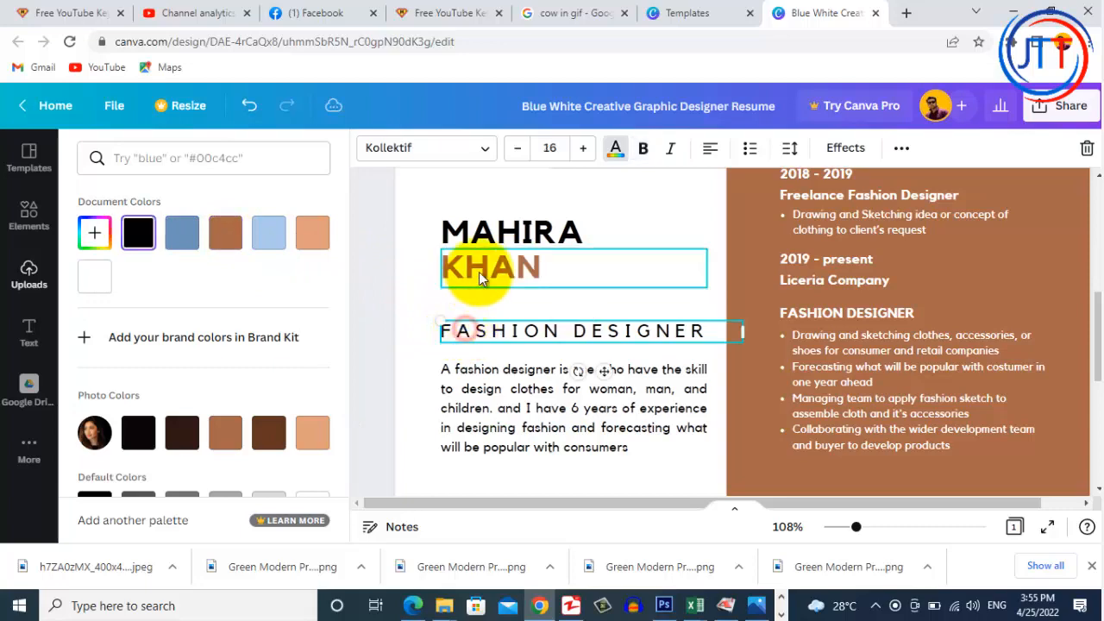
scroll(478, 331, down, 4)
Step: Turn the phone and e-mail contact icons brown
click(493, 328)
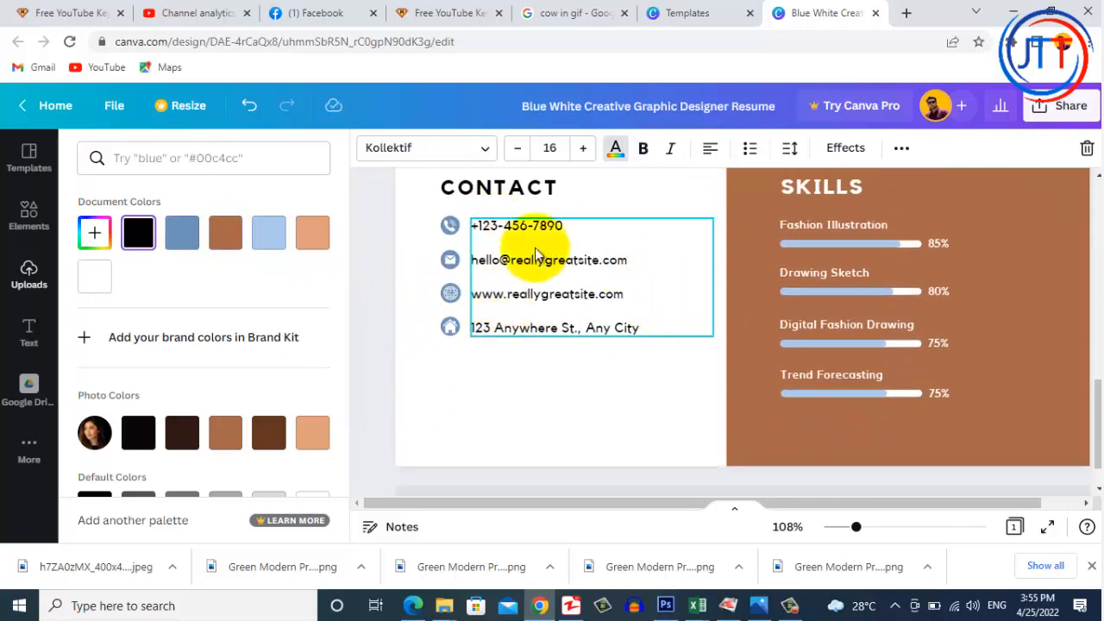
click(449, 225)
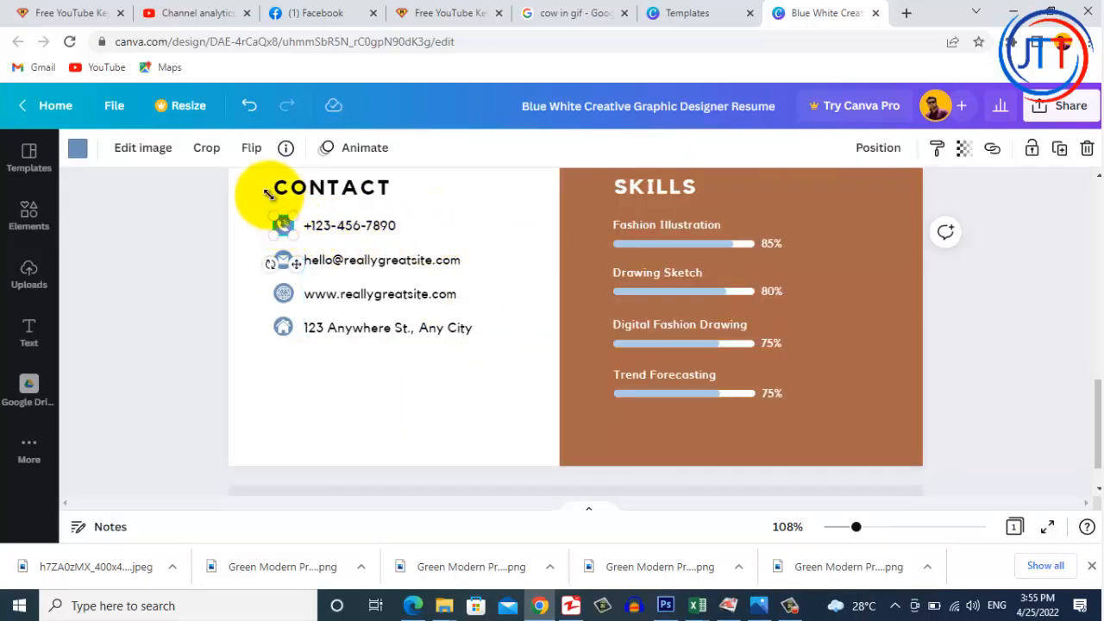
click(78, 149)
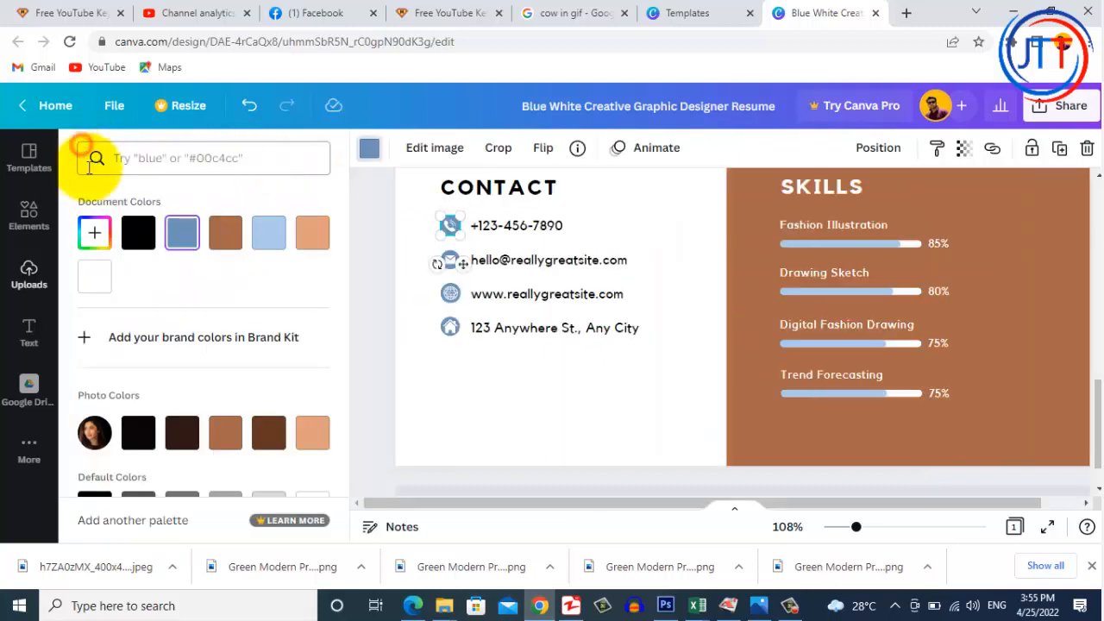
click(226, 235)
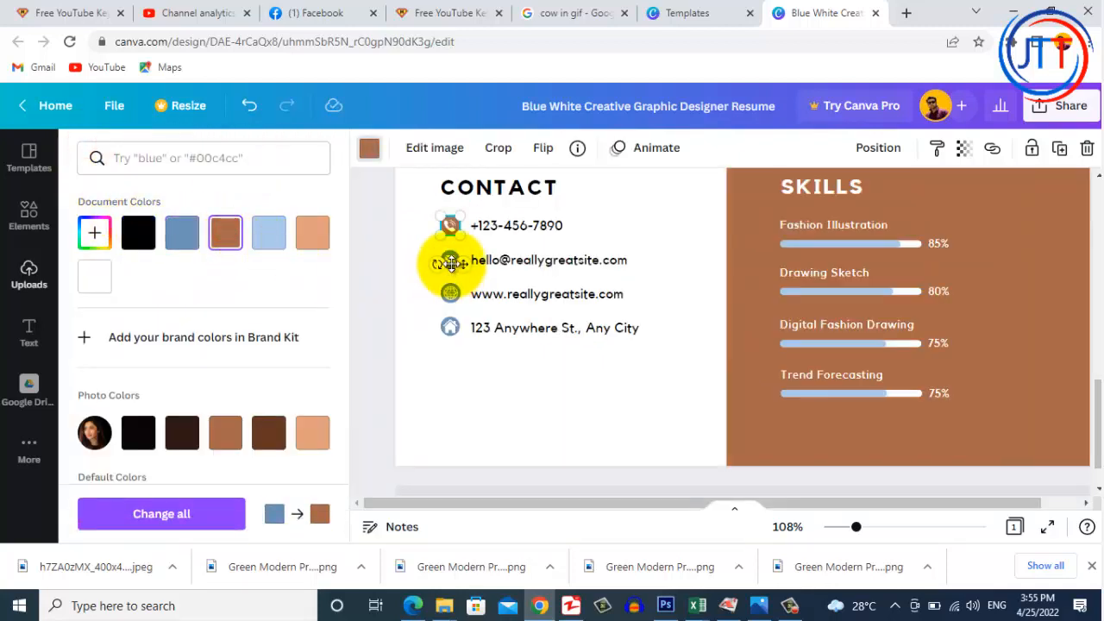
click(451, 261)
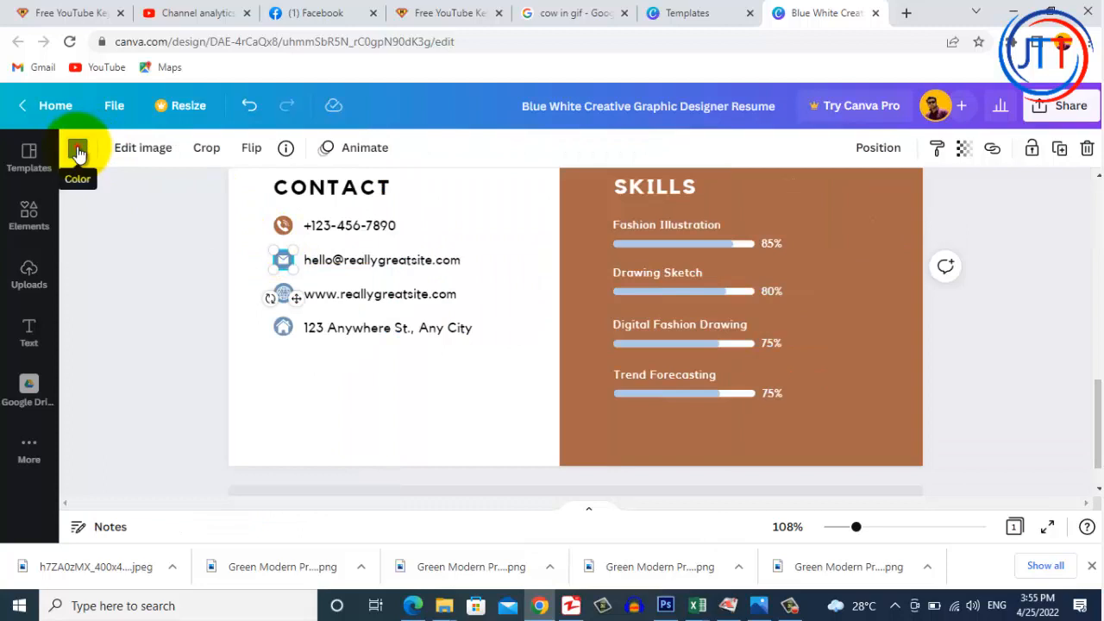
click(78, 151)
click(225, 233)
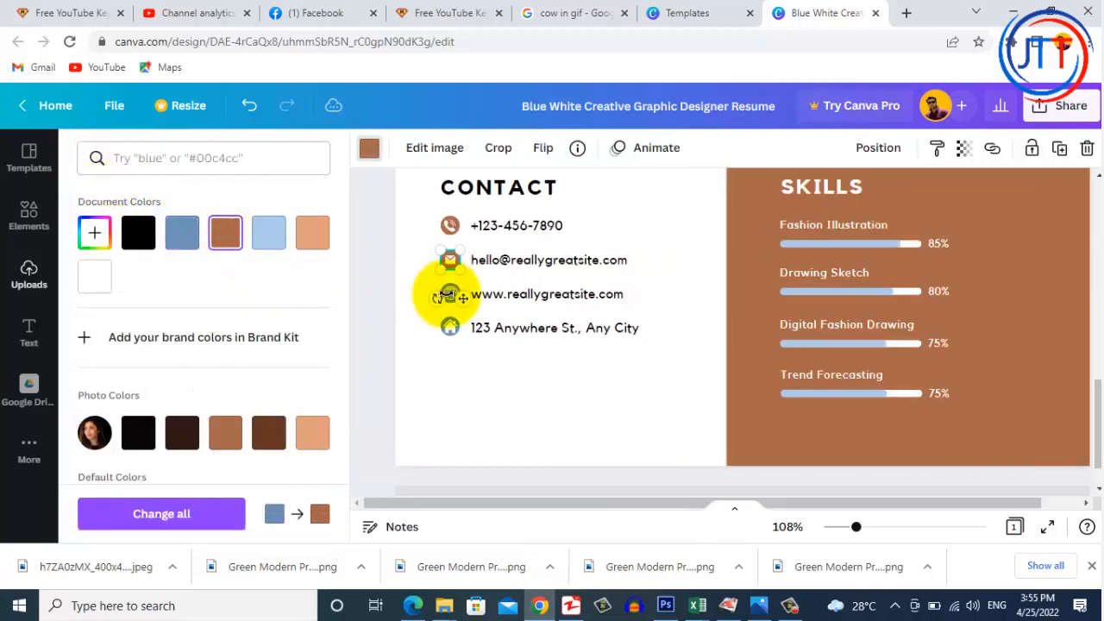
Step: Turn the website and home address contact icons brown
click(450, 294)
click(225, 233)
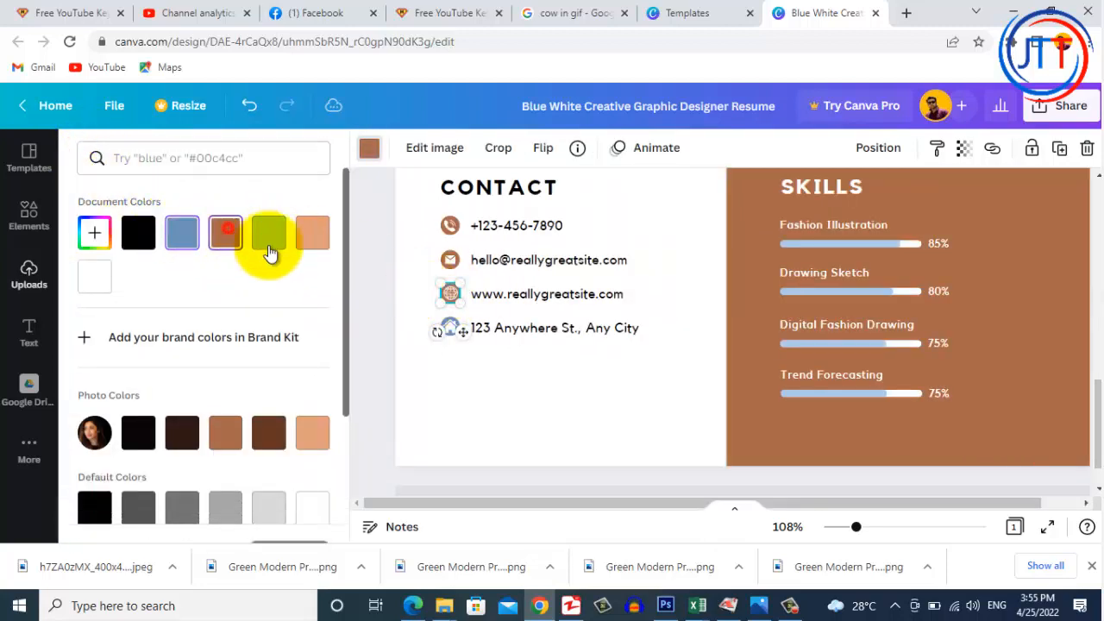
click(450, 328)
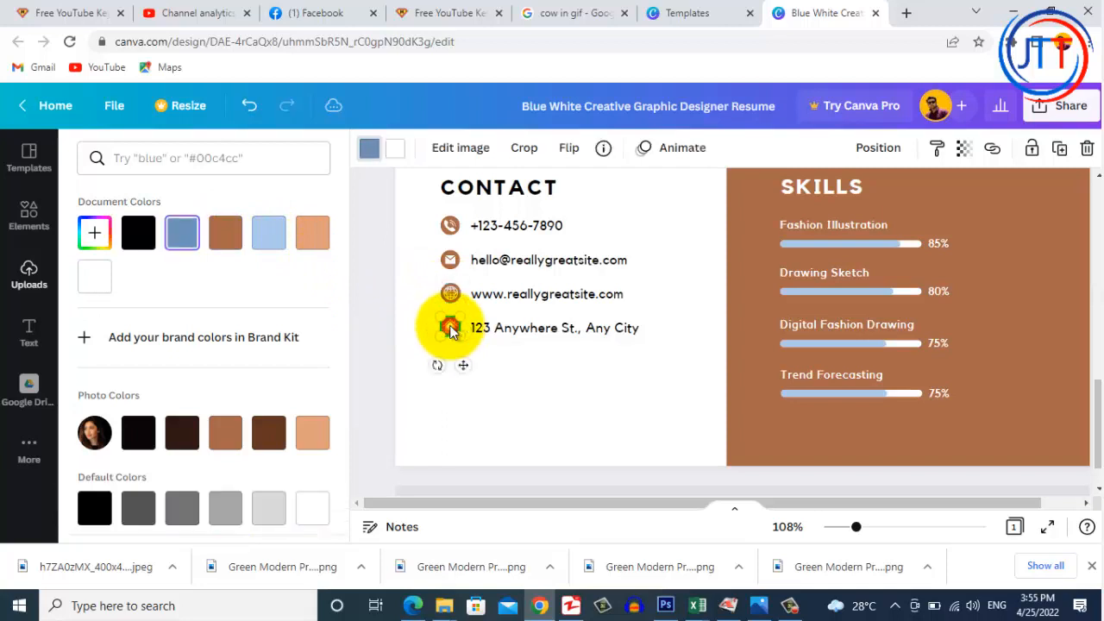
click(227, 233)
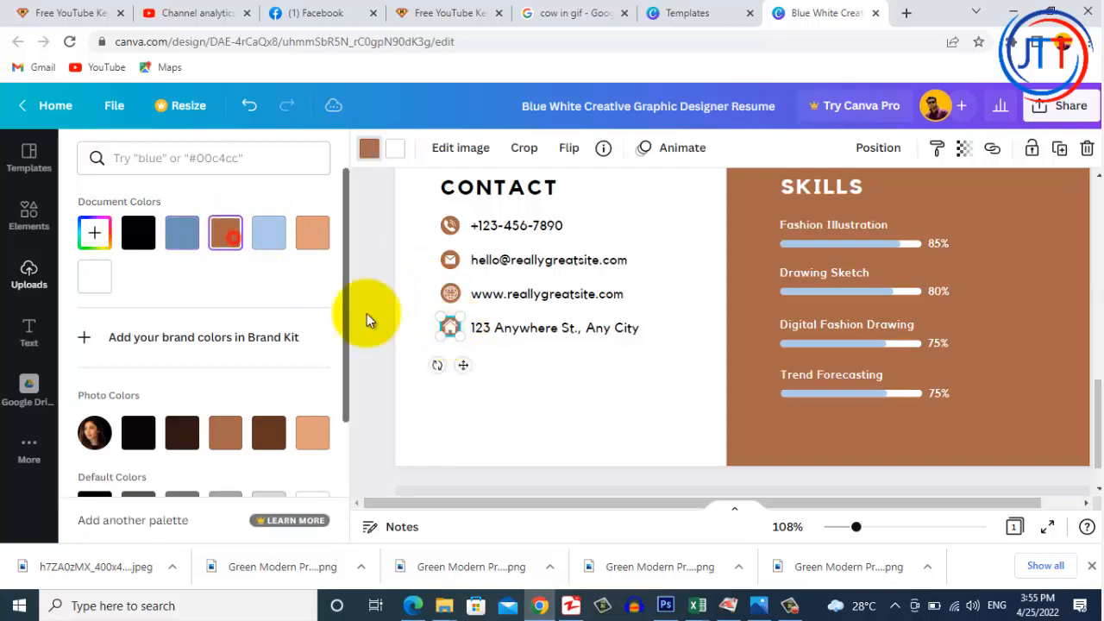
click(823, 245)
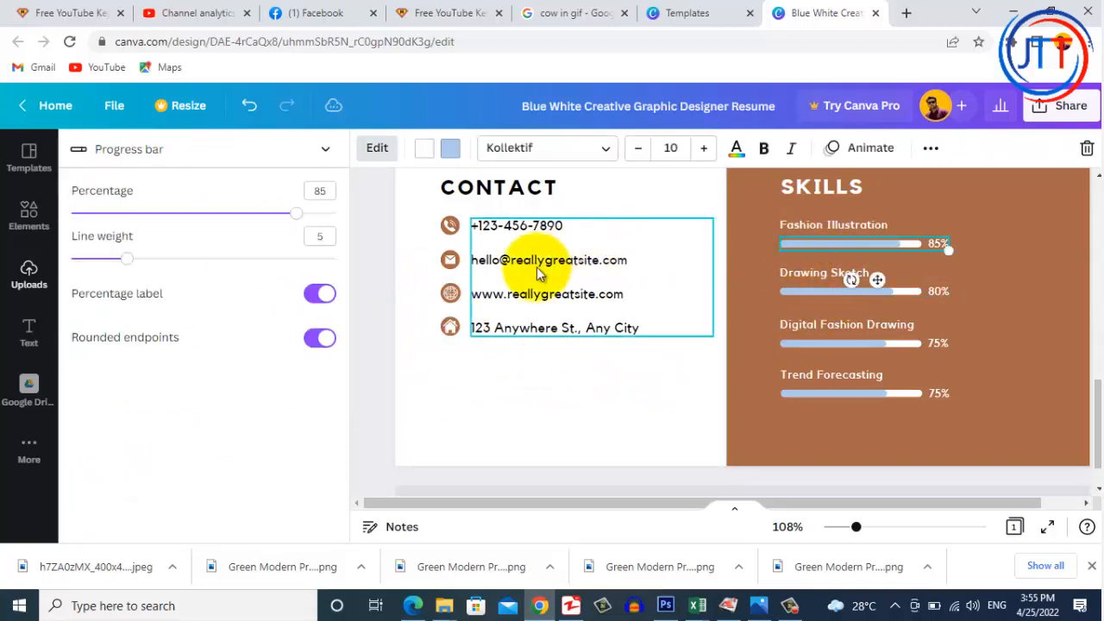
Step: Set the Fashion Illustration progress bar's percentage to 40%
drag(297, 221, 141, 264)
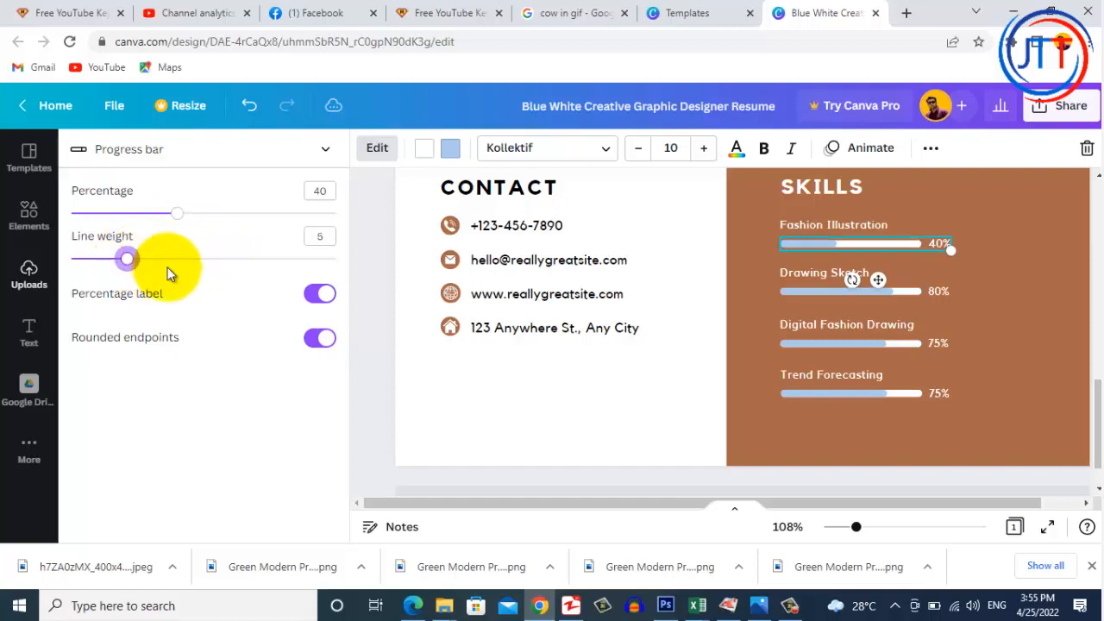
scroll(769, 360, up, 2)
scroll(770, 355, up, 3)
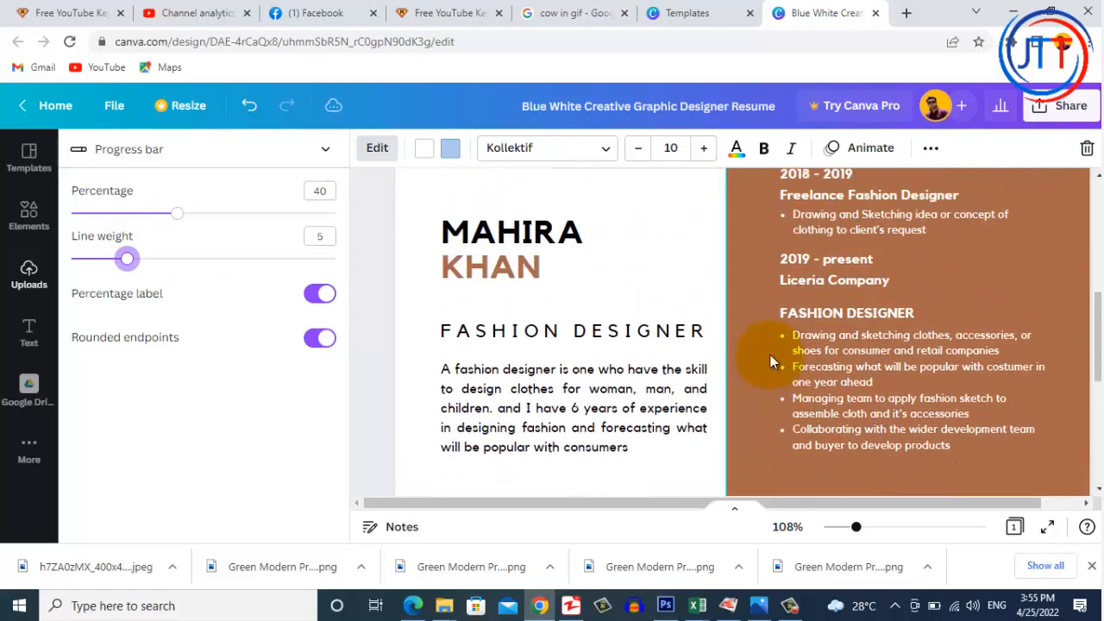
scroll(770, 352, down, 6)
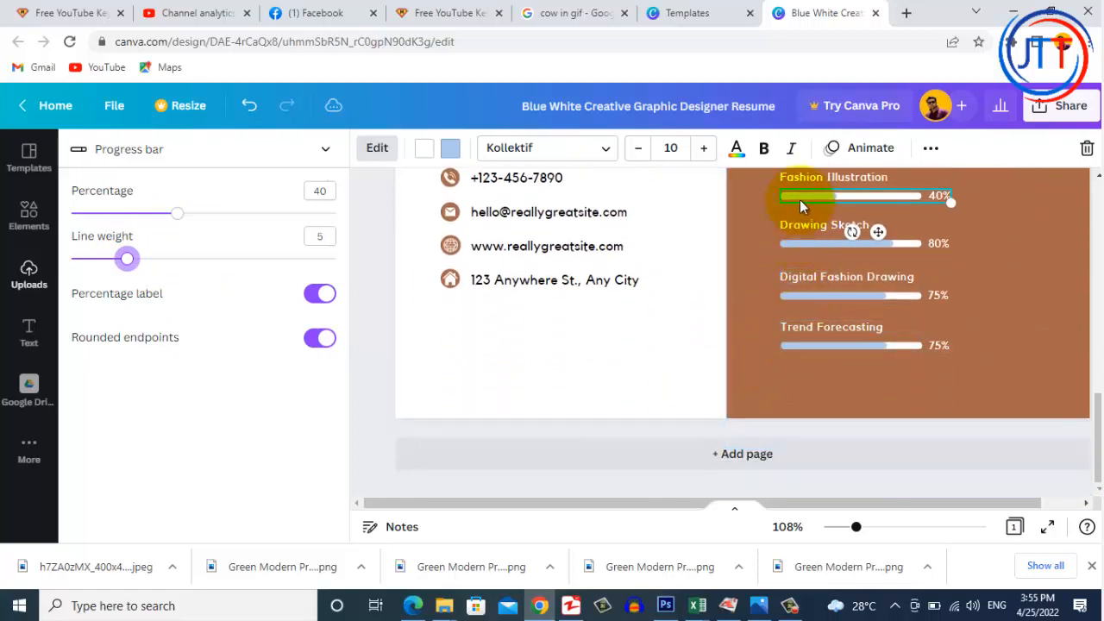
Step: Try pink, coral, red and yellow-green on the Fashion Illustration bar, then settle on yellow
click(450, 147)
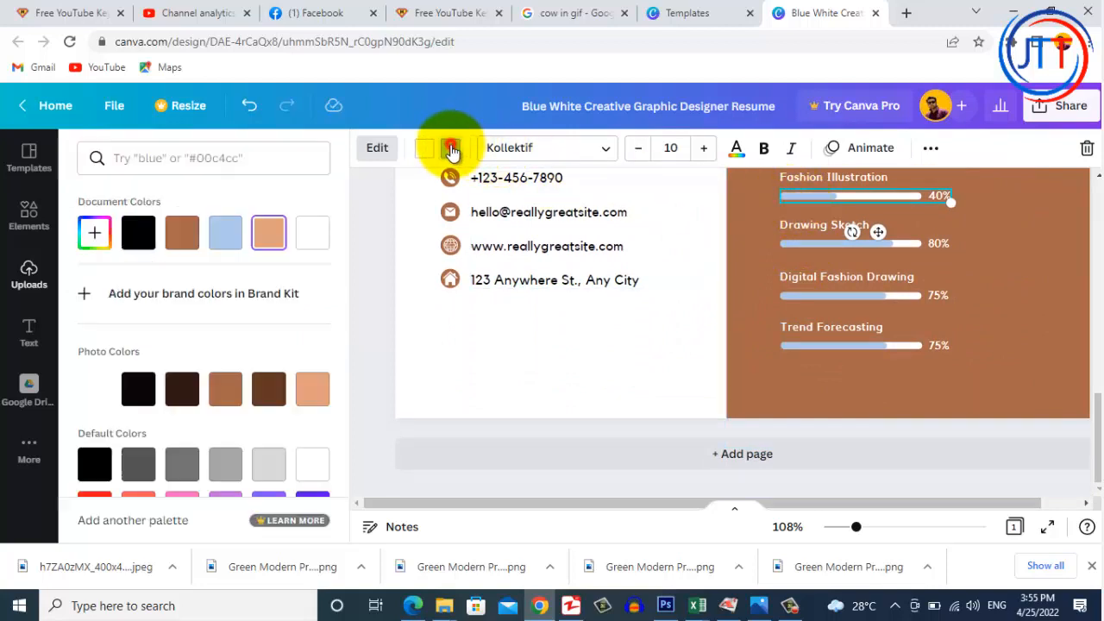
scroll(216, 358, down, 3)
click(183, 371)
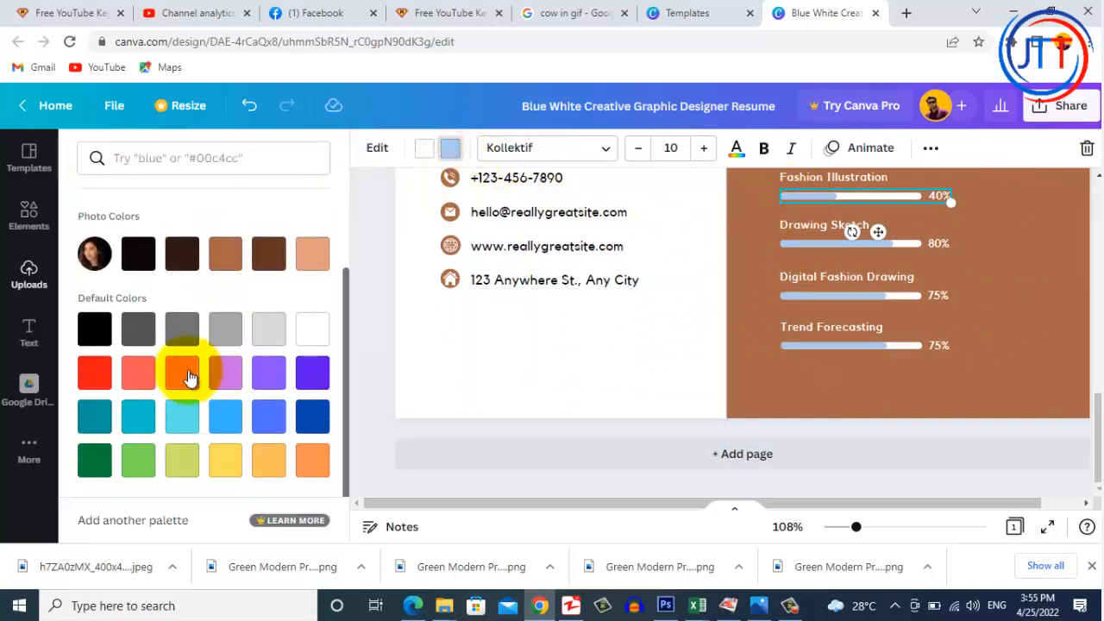
click(140, 375)
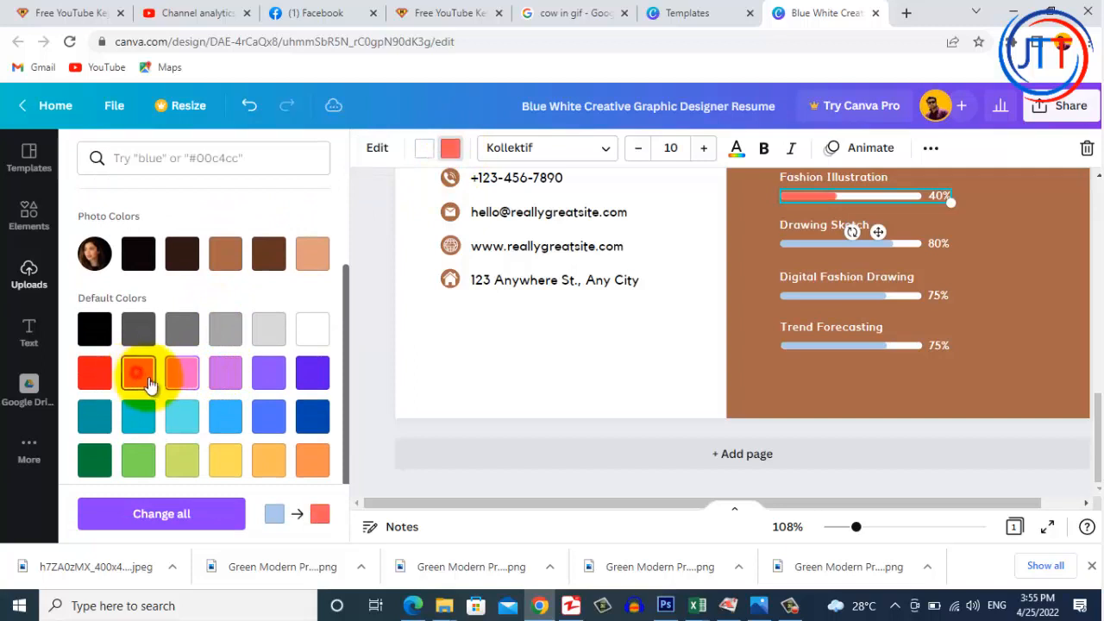
click(102, 380)
scroll(194, 388, down, 1)
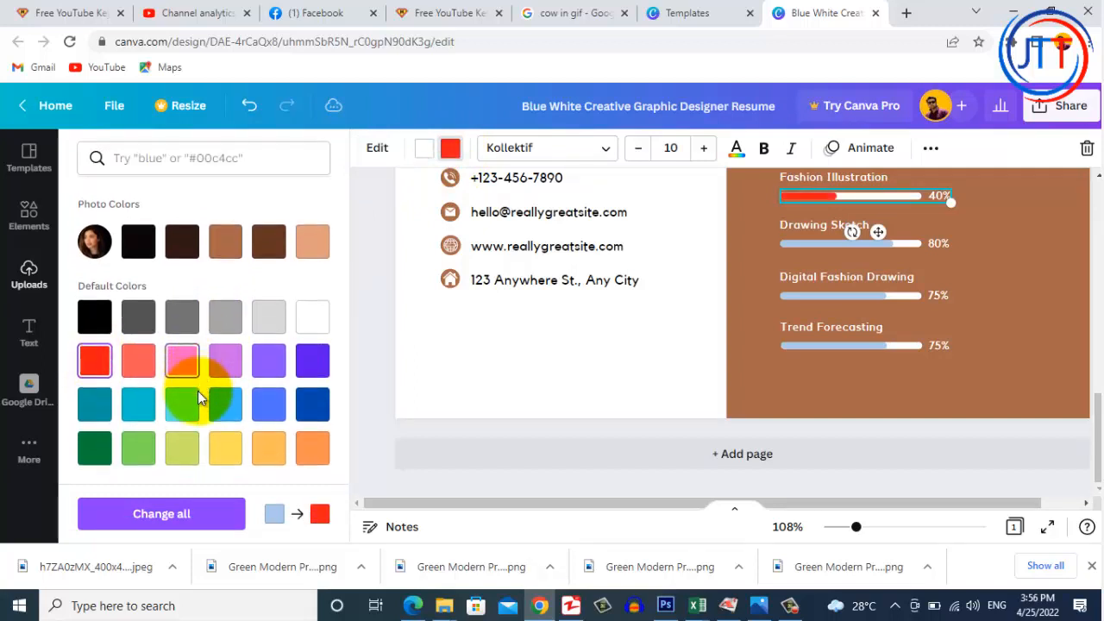
click(184, 452)
click(227, 449)
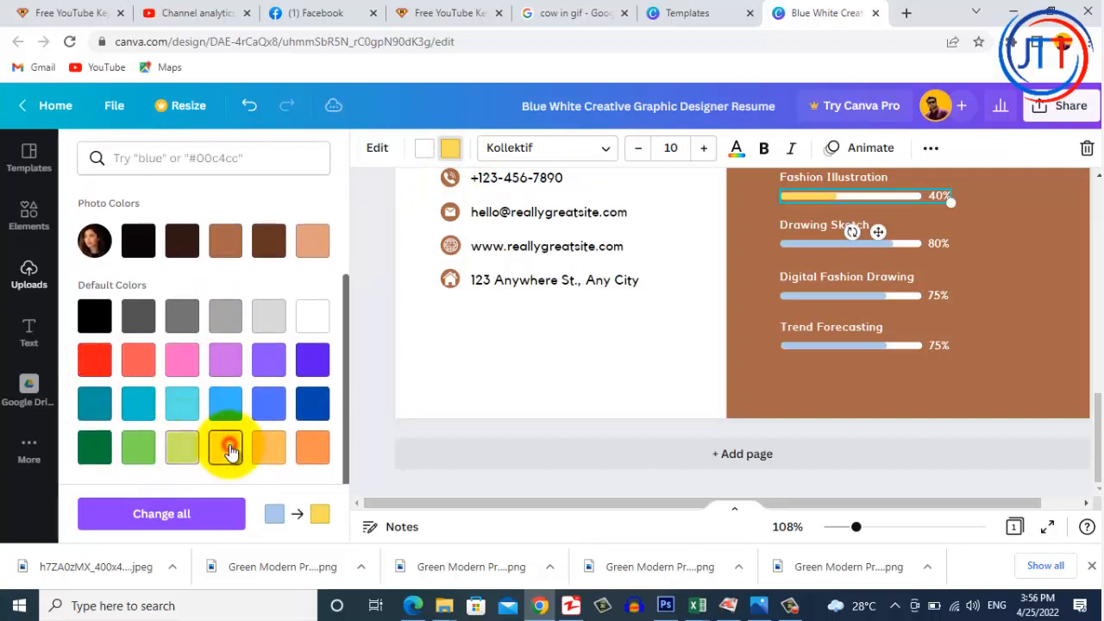
Step: Fill the Drawing Sketch, Digital Fashion Drawing and Trend Forecasting bars with the same yellow
click(817, 242)
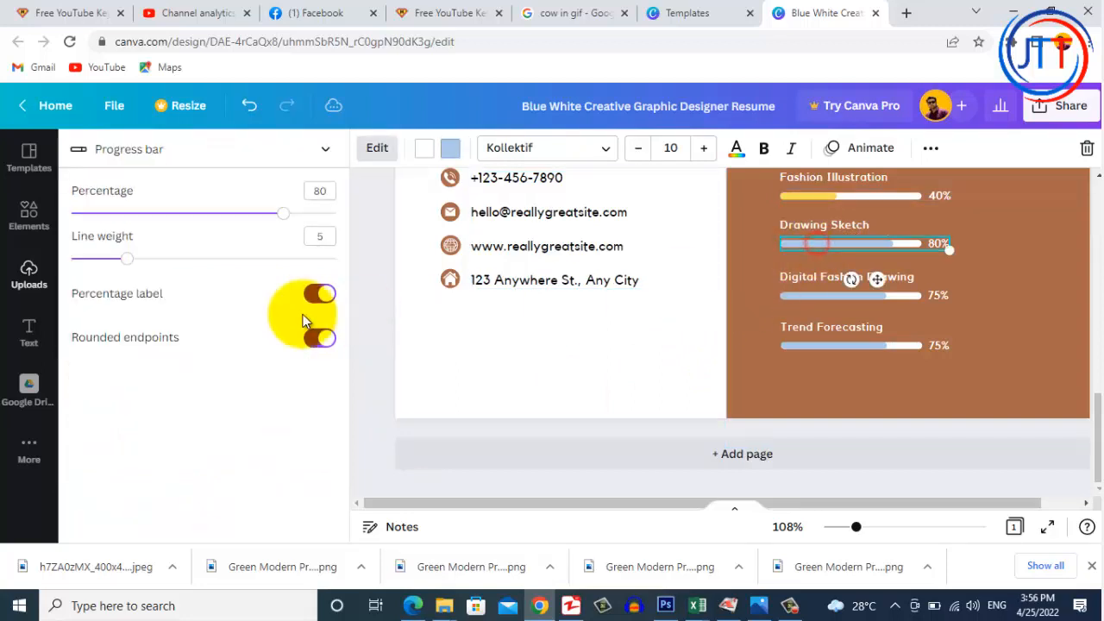
click(450, 148)
click(313, 232)
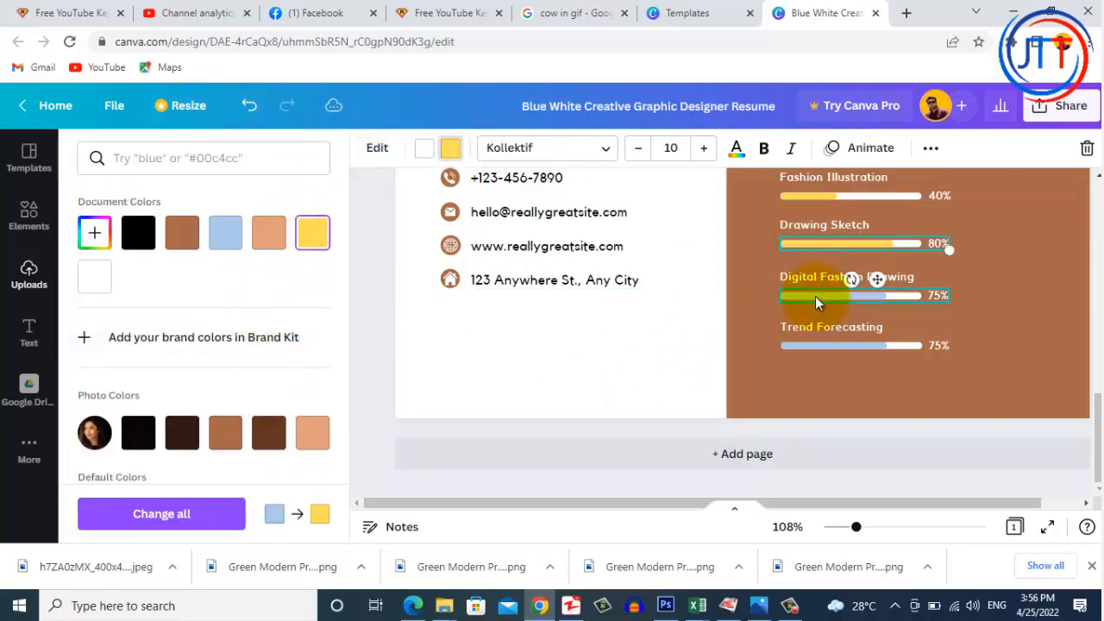
click(815, 296)
click(448, 150)
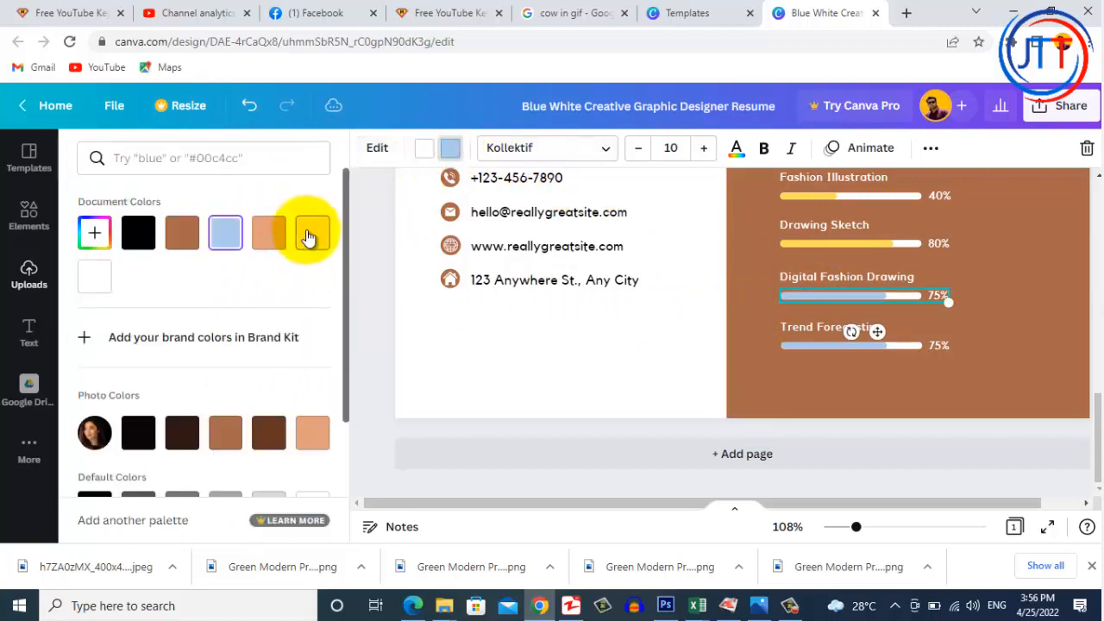
click(310, 233)
click(806, 345)
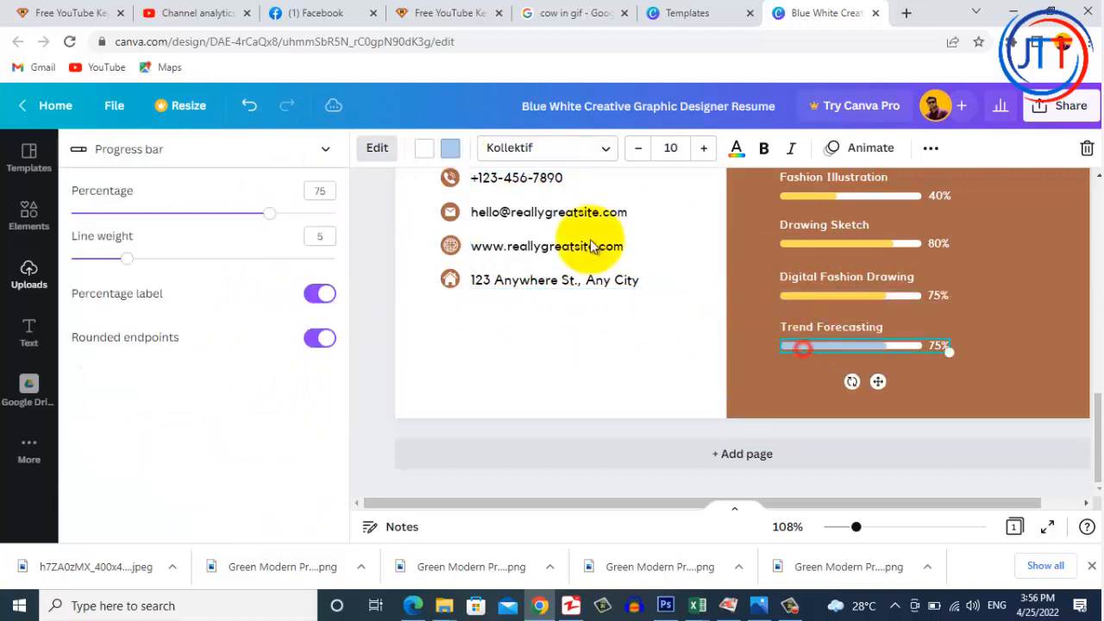
click(446, 150)
click(310, 232)
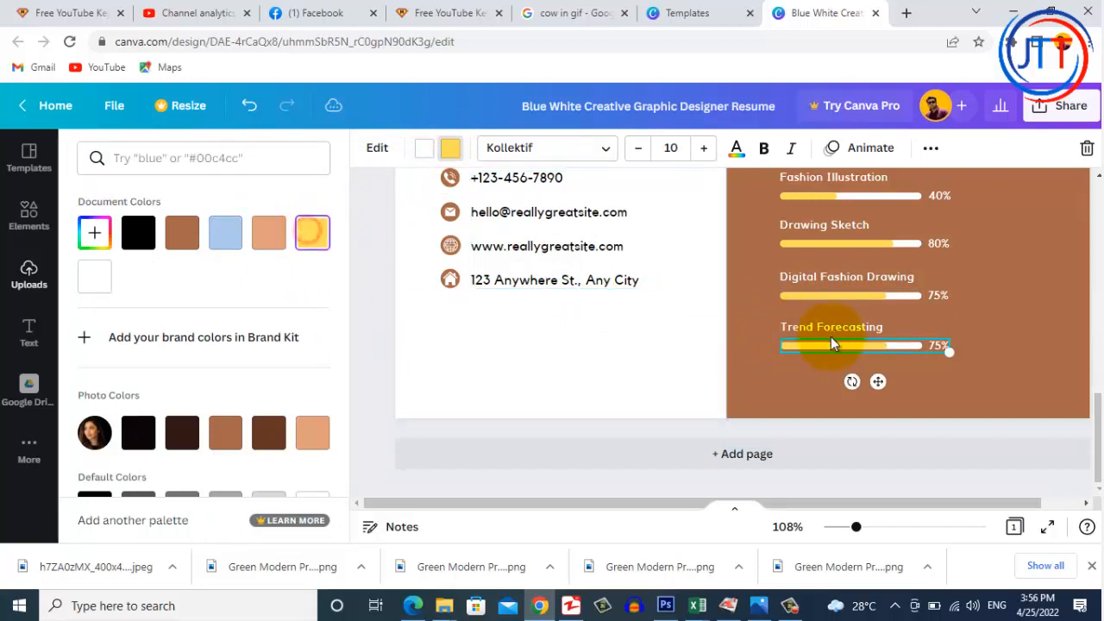
scroll(867, 337, up, 5)
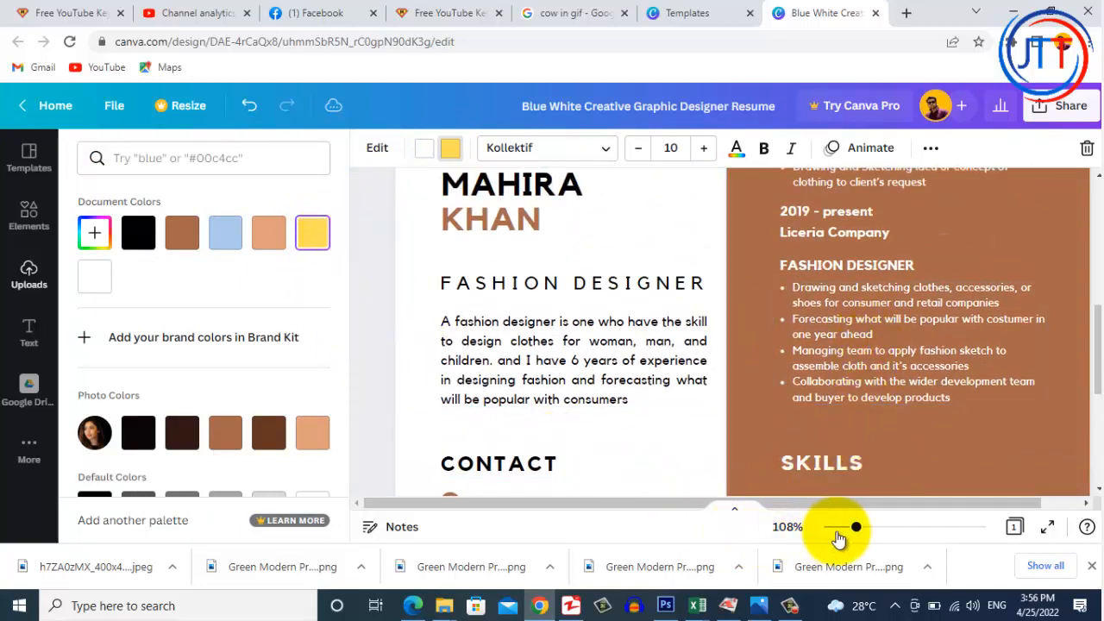
Step: Zoom the canvas out to 91%, deselect the bar, and scroll through the recoloured resume page
drag(856, 527, 850, 529)
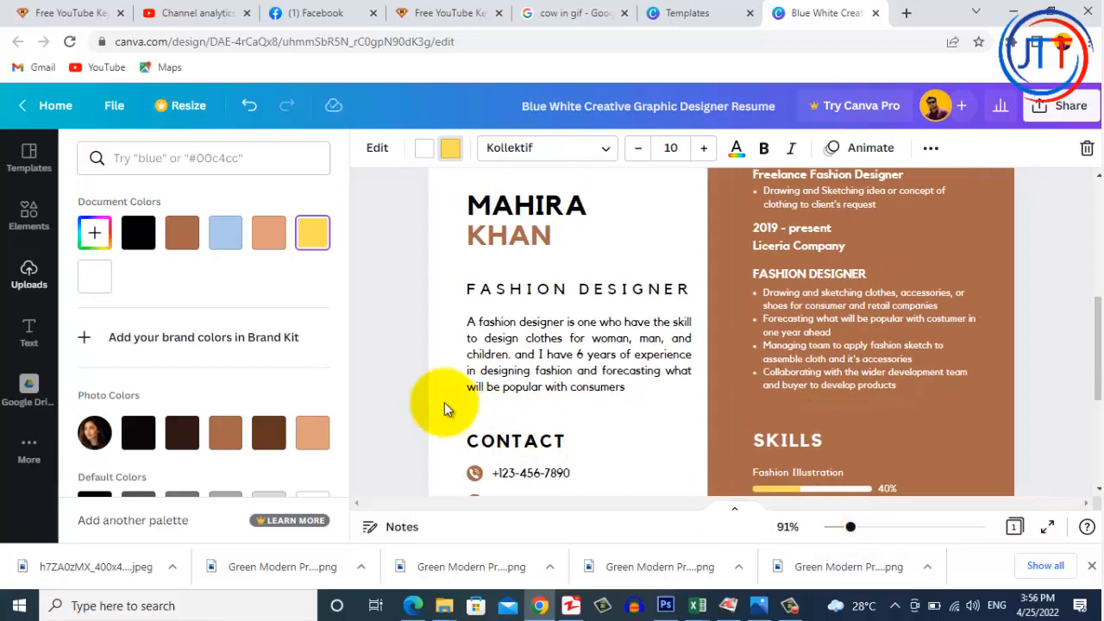
click(396, 362)
scroll(759, 386, up, 4)
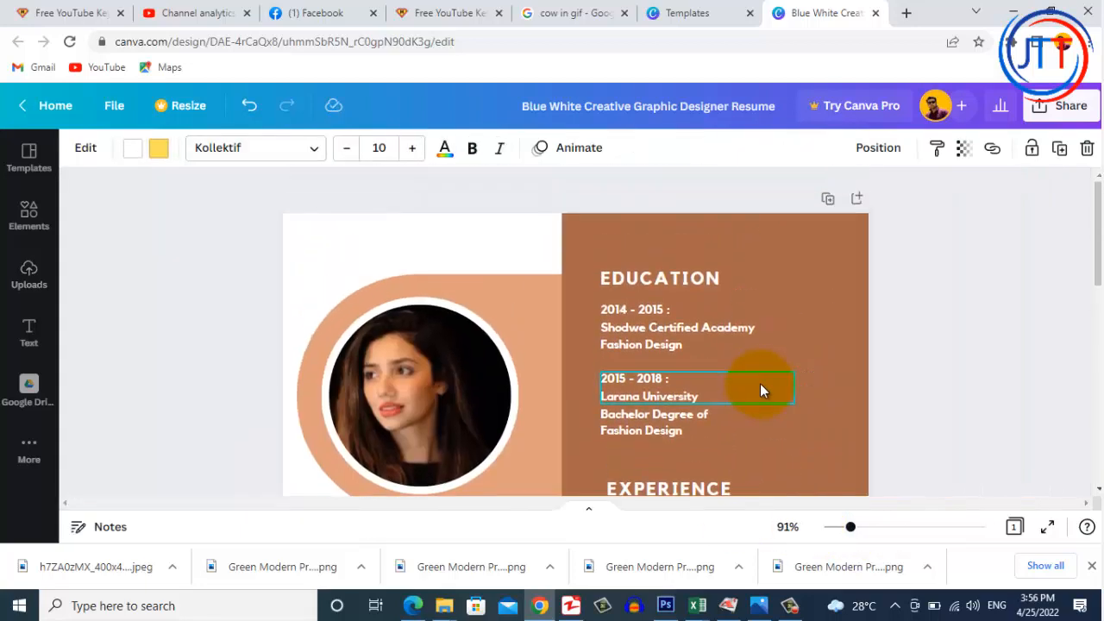
scroll(760, 383, down, 3)
scroll(760, 388, down, 5)
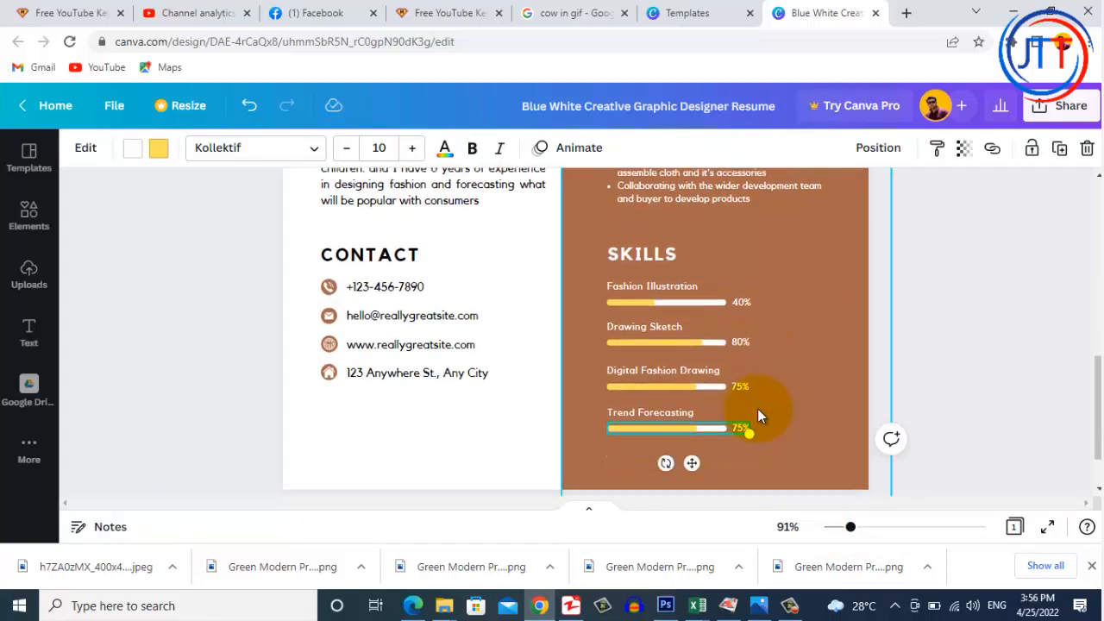
scroll(757, 408, up, 4)
scroll(756, 406, up, 5)
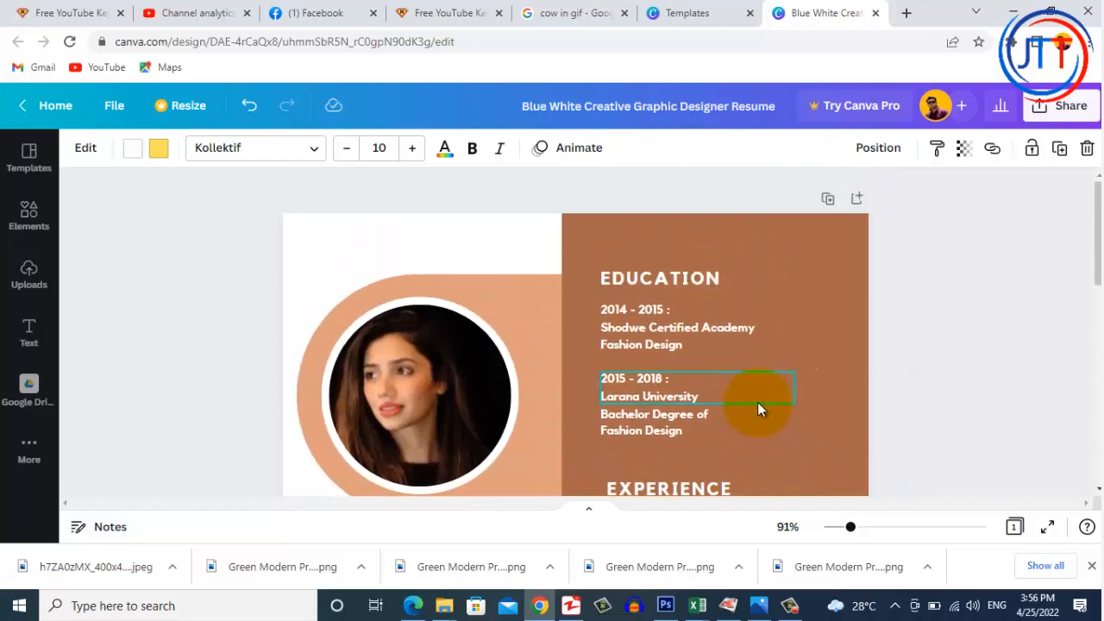
scroll(757, 401, down, 6)
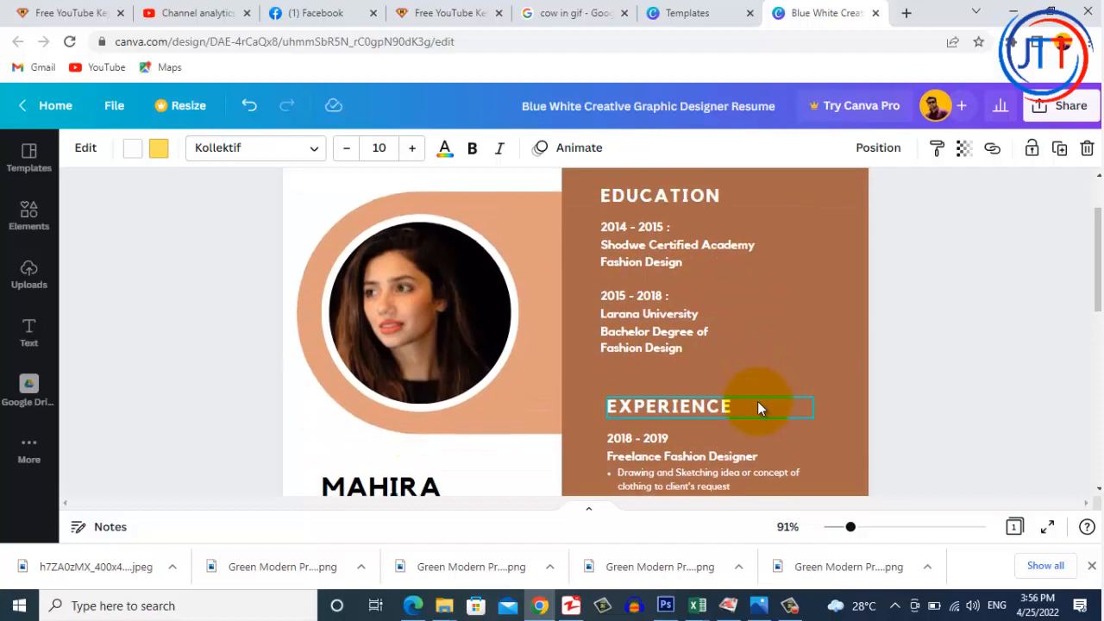
scroll(752, 410, up, 7)
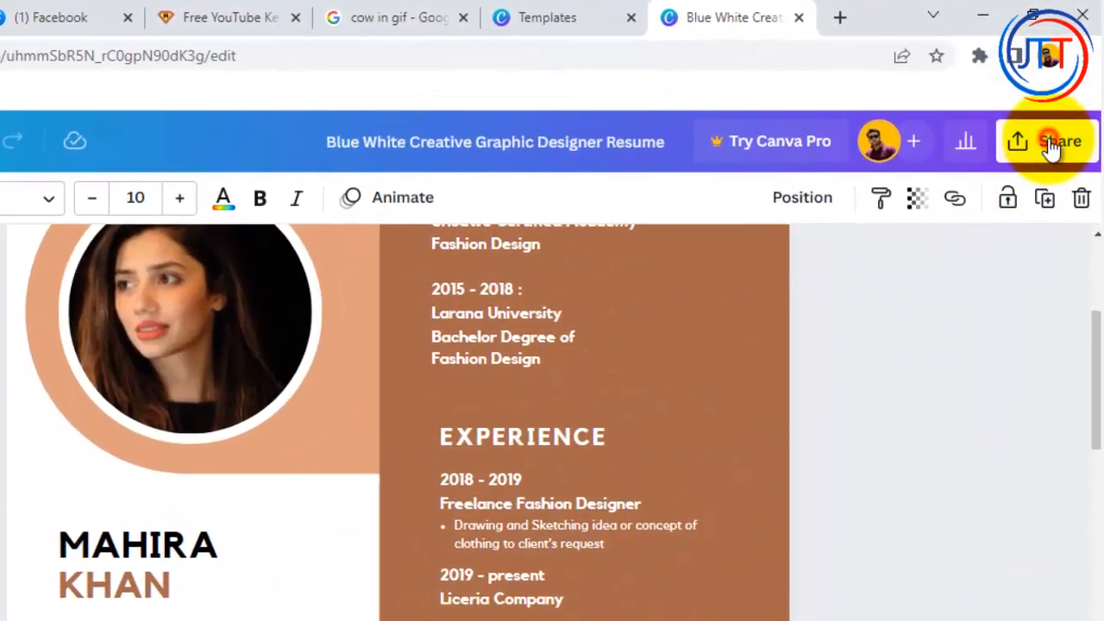
Step: Download the resume from the Share menu as a PNG, then open the downloaded file in Photos
click(1059, 108)
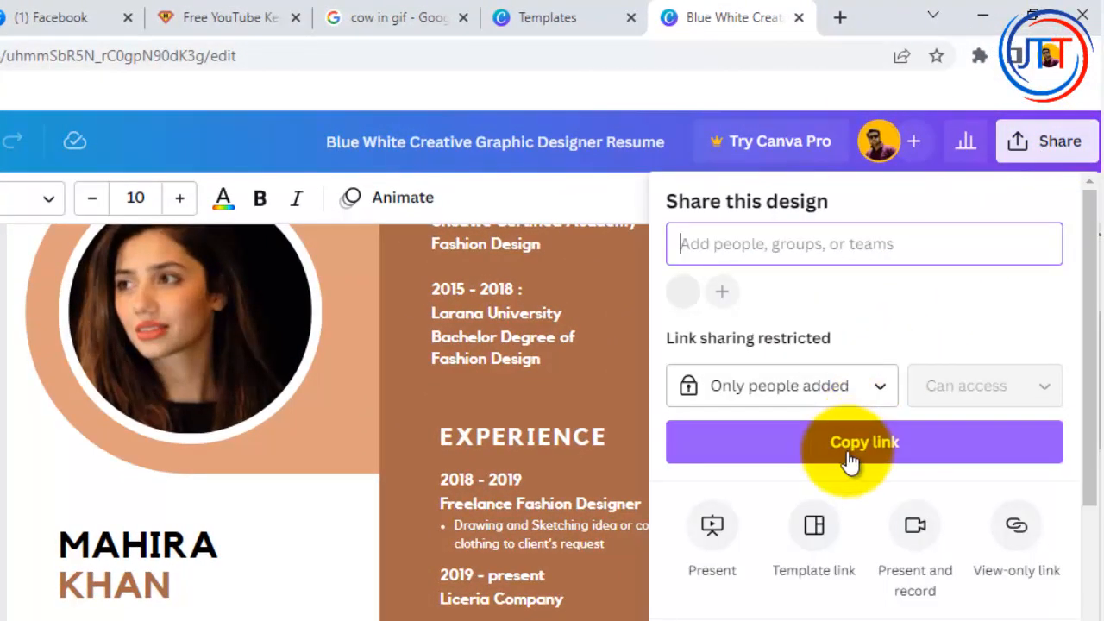
scroll(807, 442, down, 2)
scroll(805, 440, down, 1)
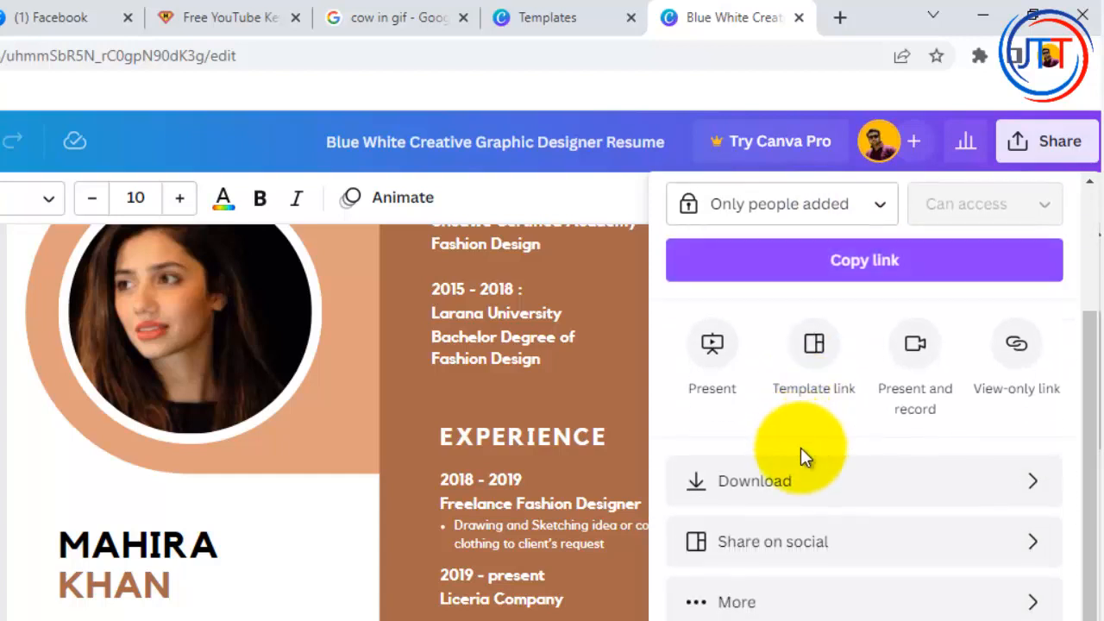
click(738, 491)
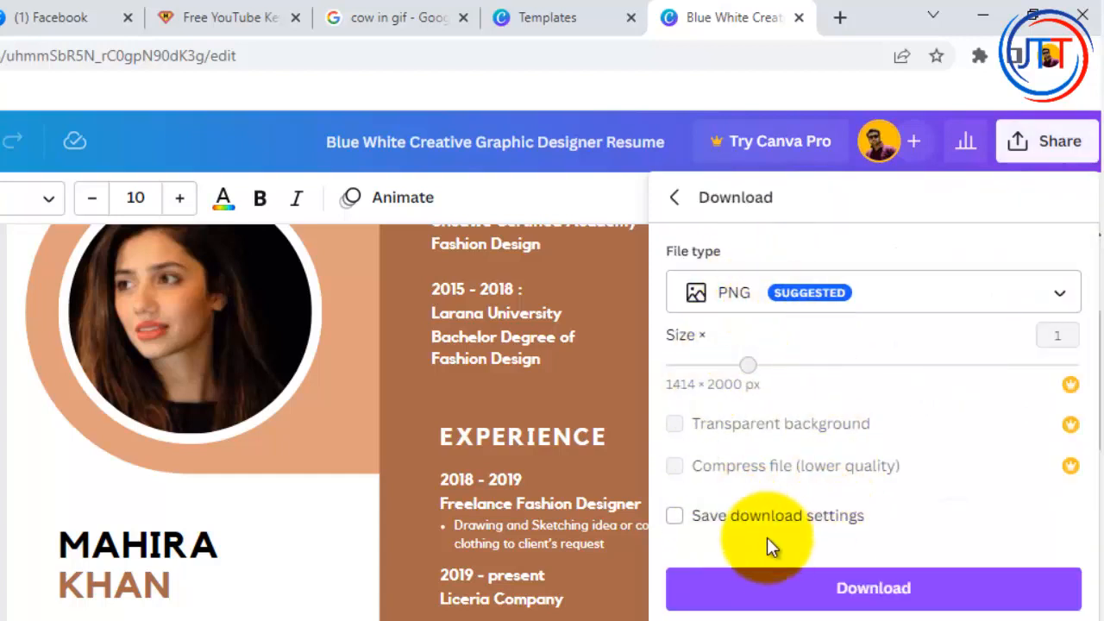
click(781, 590)
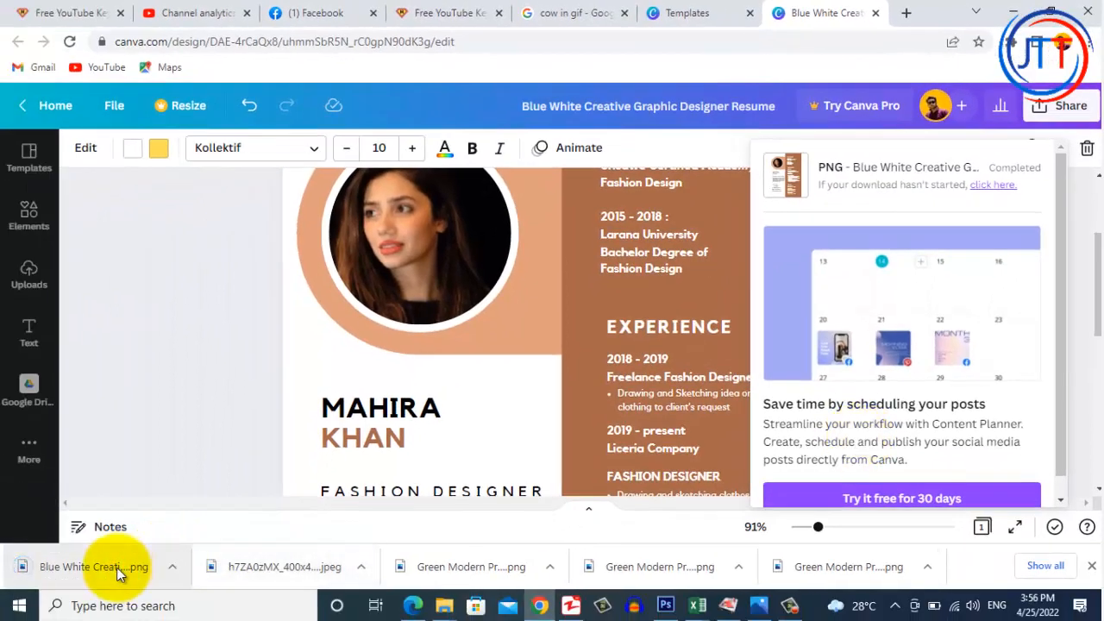
click(119, 571)
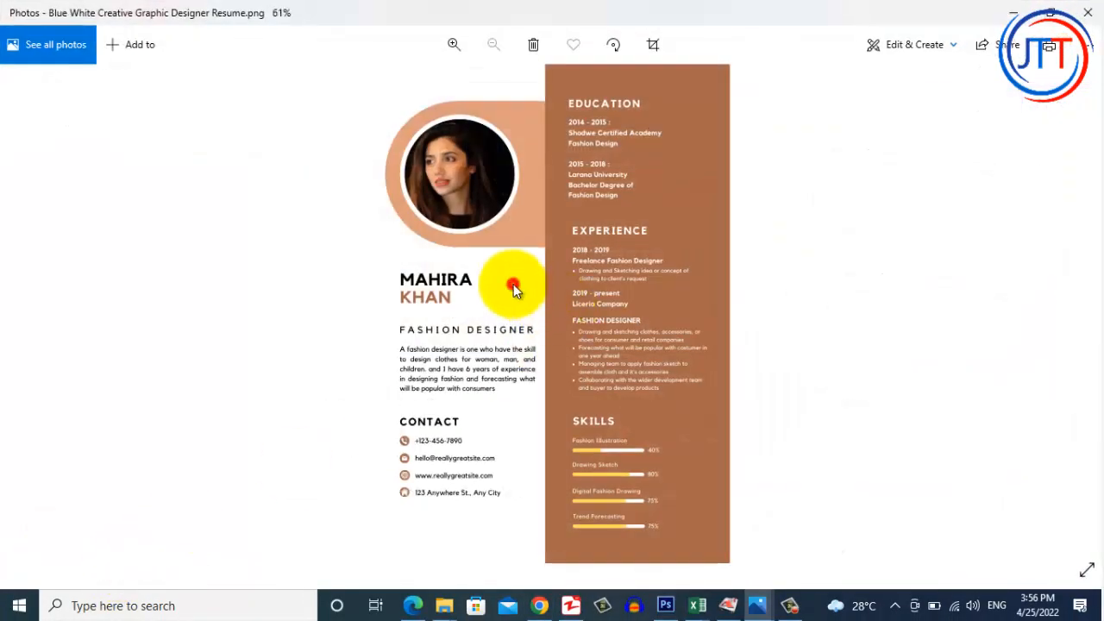
Step: Zoom in three steps to inspect the portrait and Experience section, then zoom back out
drag(578, 275, 517, 400)
click(463, 45)
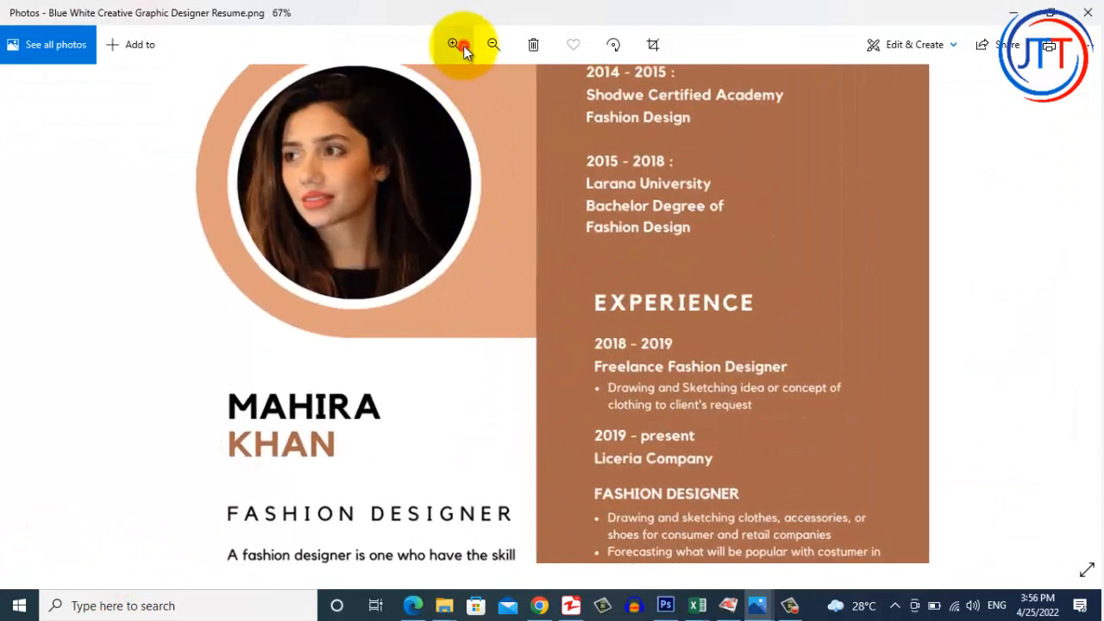
click(455, 44)
click(455, 44)
drag(461, 277, 545, 395)
drag(647, 481, 678, 384)
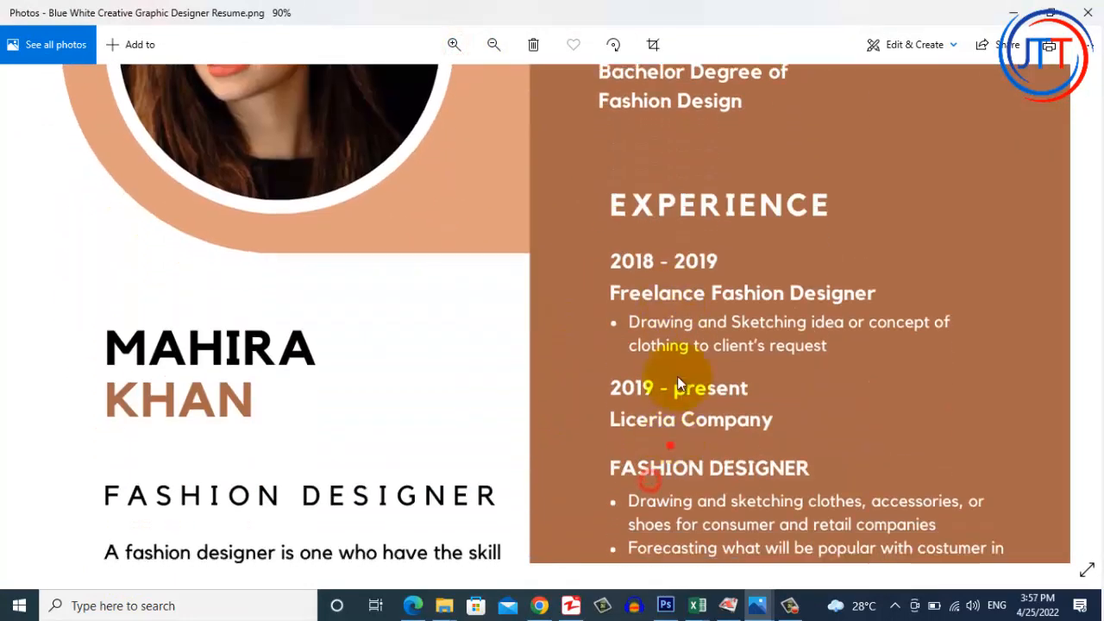
click(493, 44)
click(493, 45)
click(493, 45)
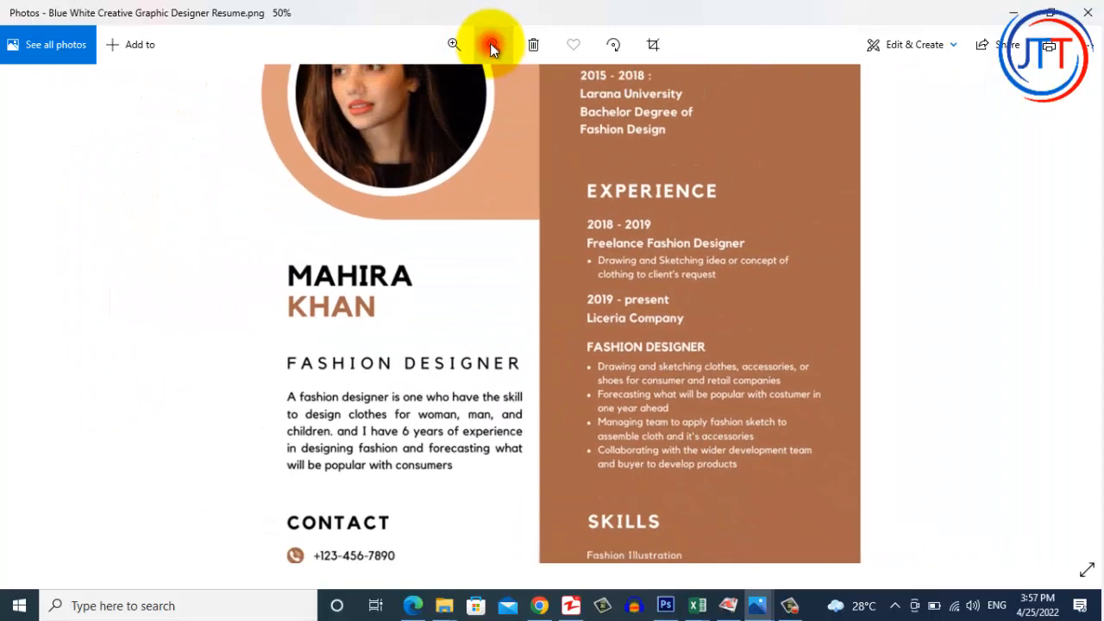